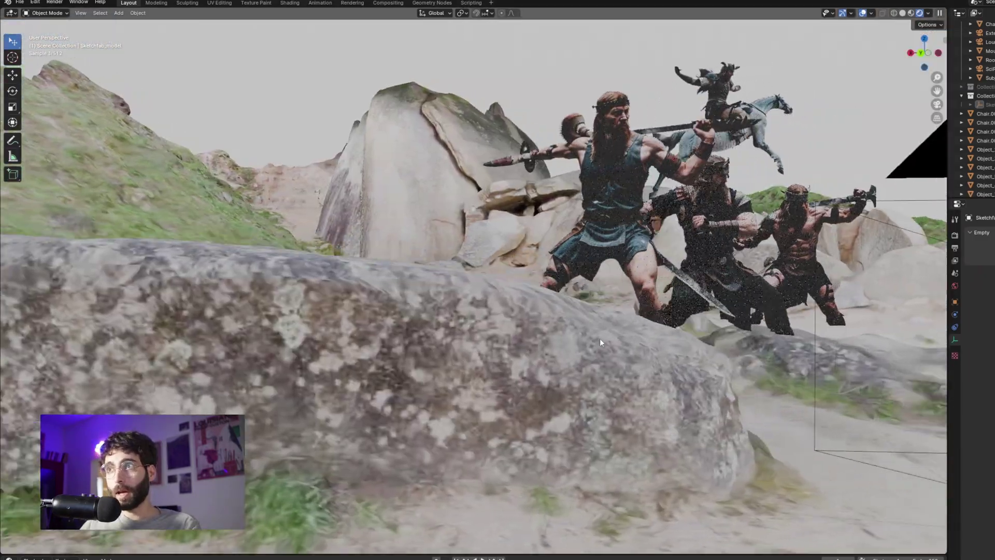
Orbit the viewport to pull back from the current scene.
middle_drag(599, 338, 476, 346)
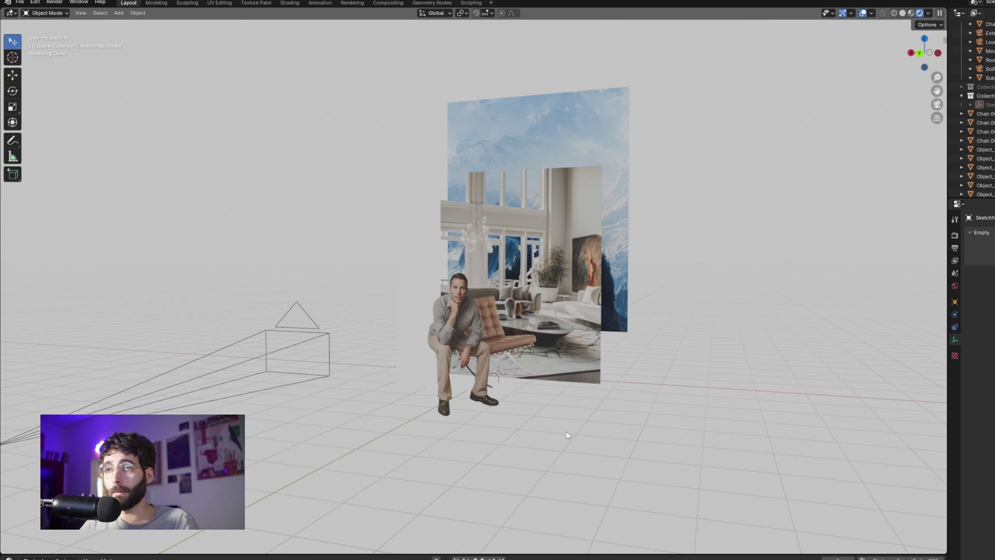
middle_drag(583, 437, 584, 416)
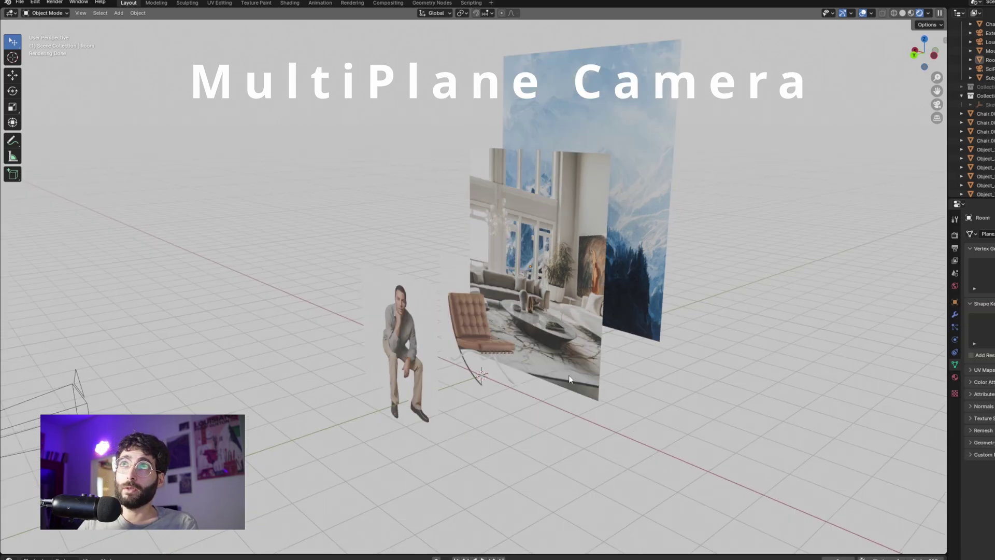
click(415, 314)
click(482, 333)
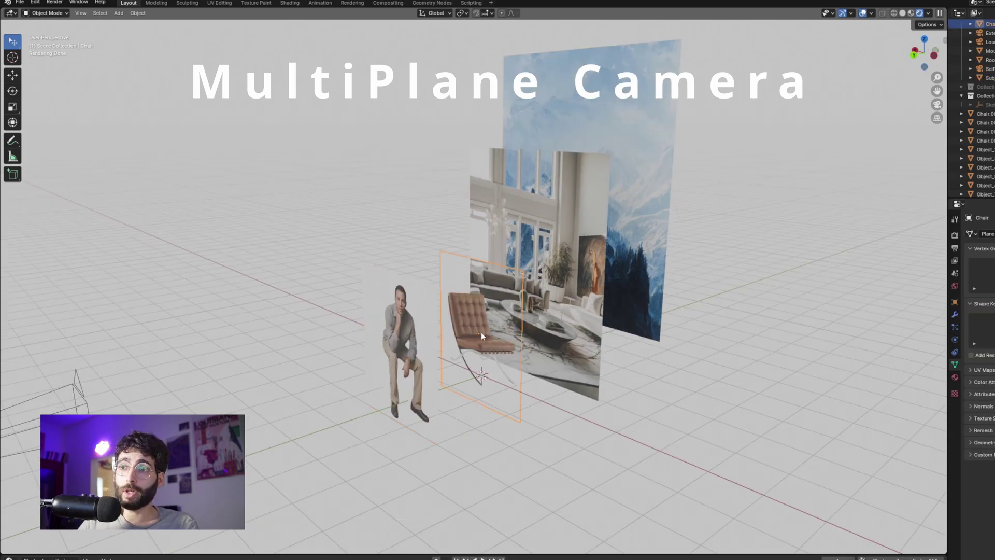
click(567, 361)
click(630, 257)
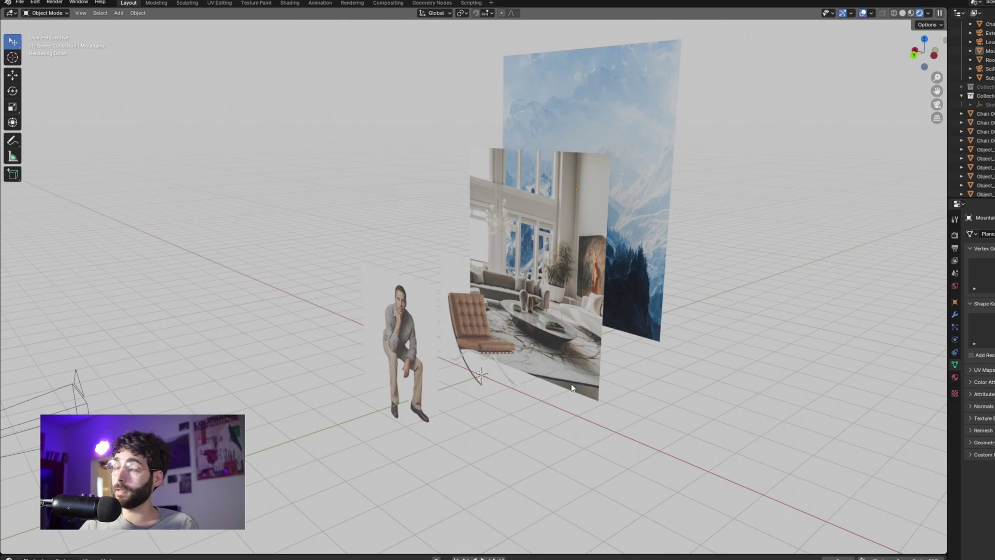
middle_drag(572, 388, 411, 342)
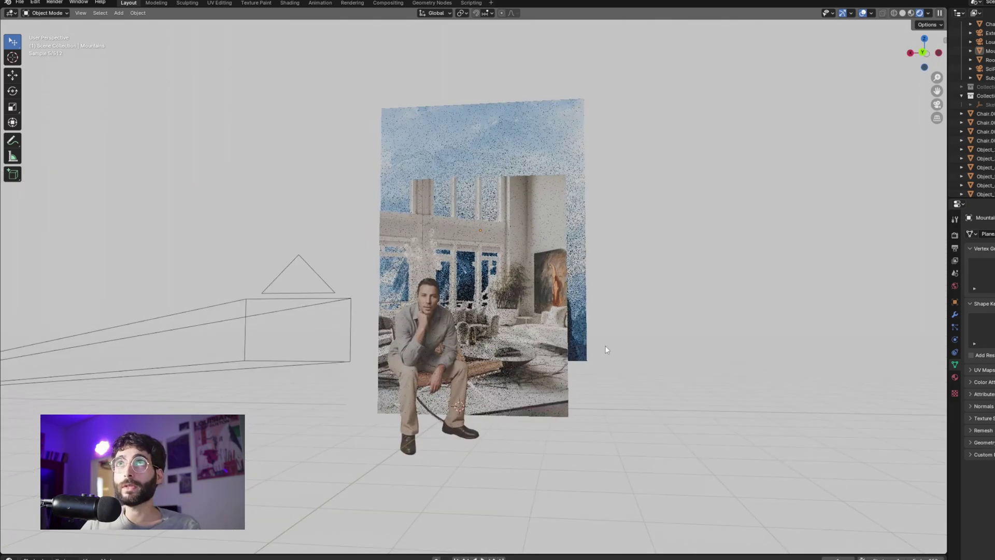
click(411, 342)
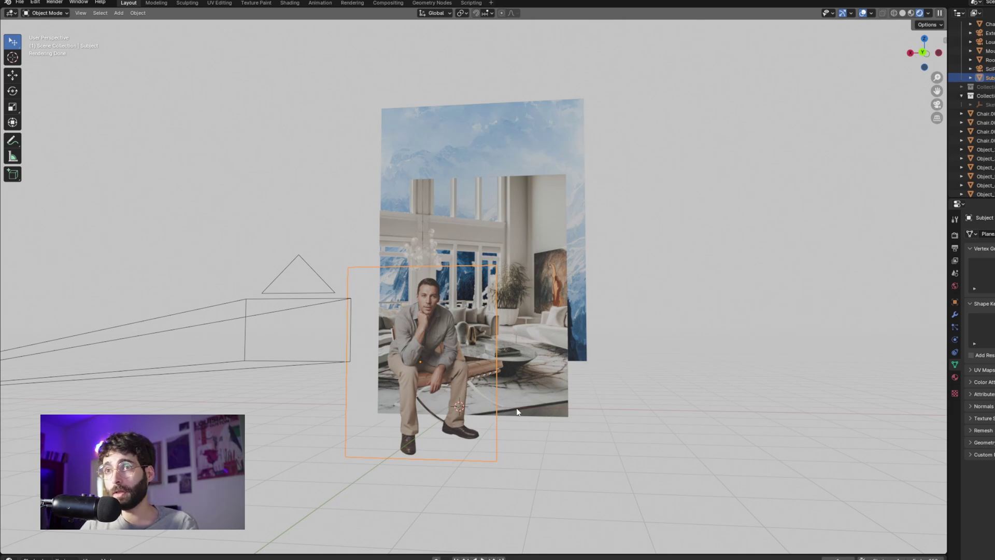
middle_drag(449, 446, 356, 430)
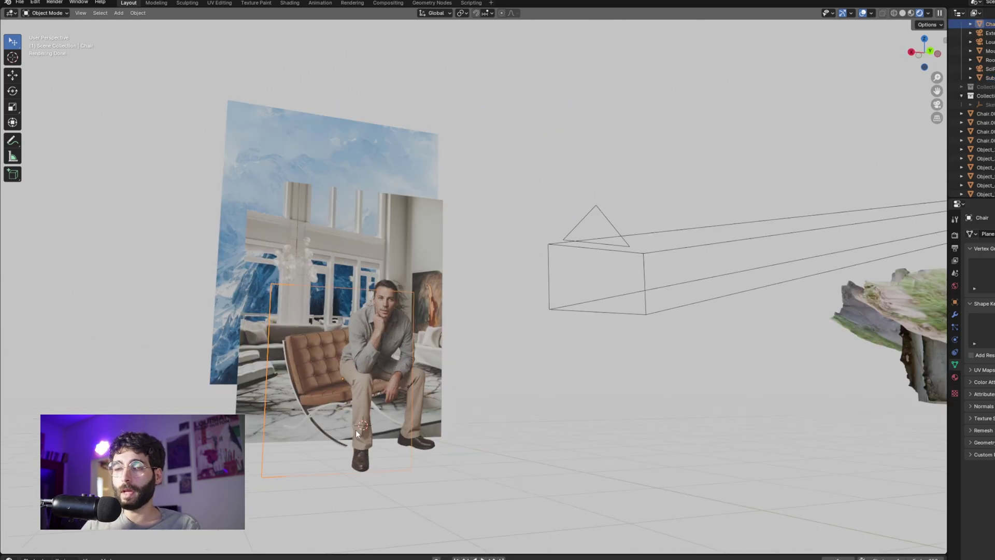
click(359, 436)
middle_drag(511, 418, 584, 301)
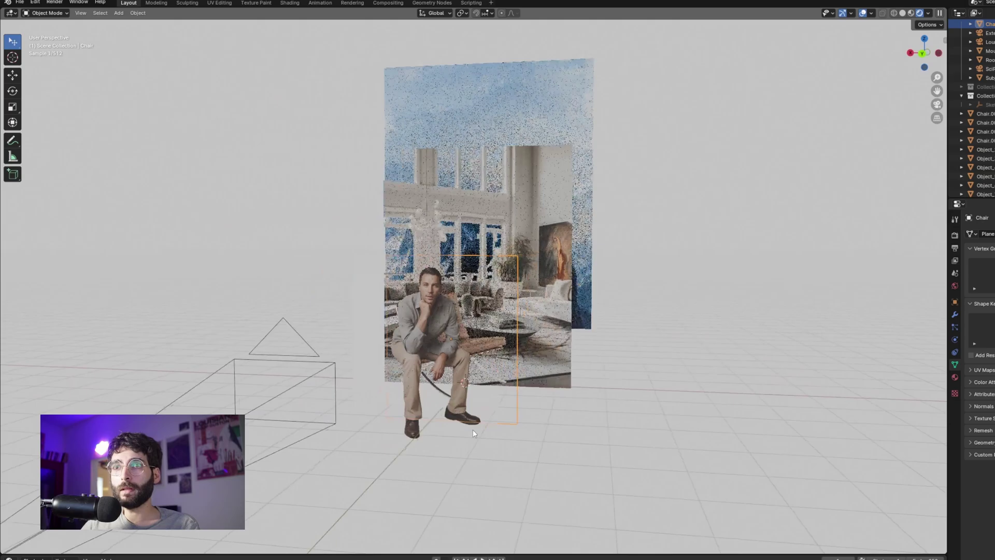
click(585, 302)
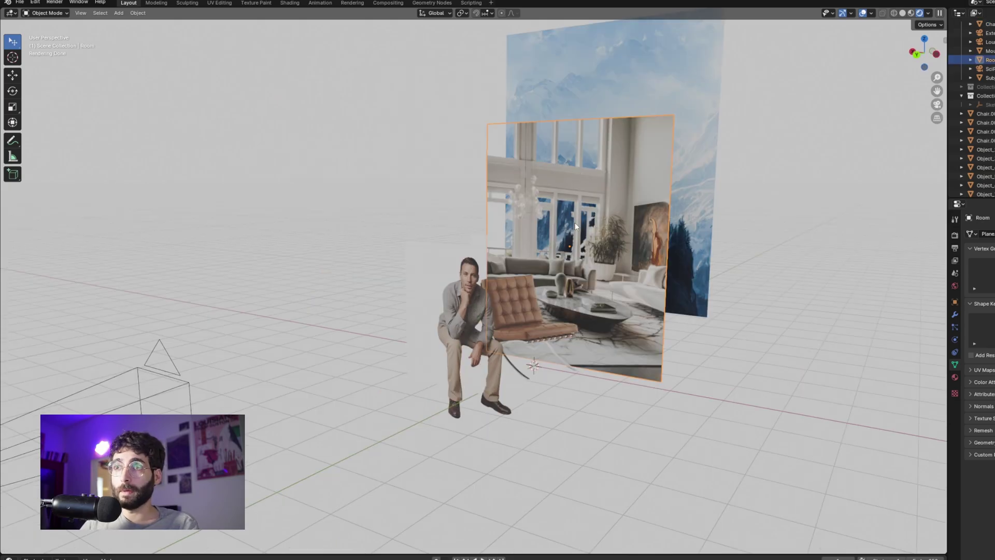
click(690, 110)
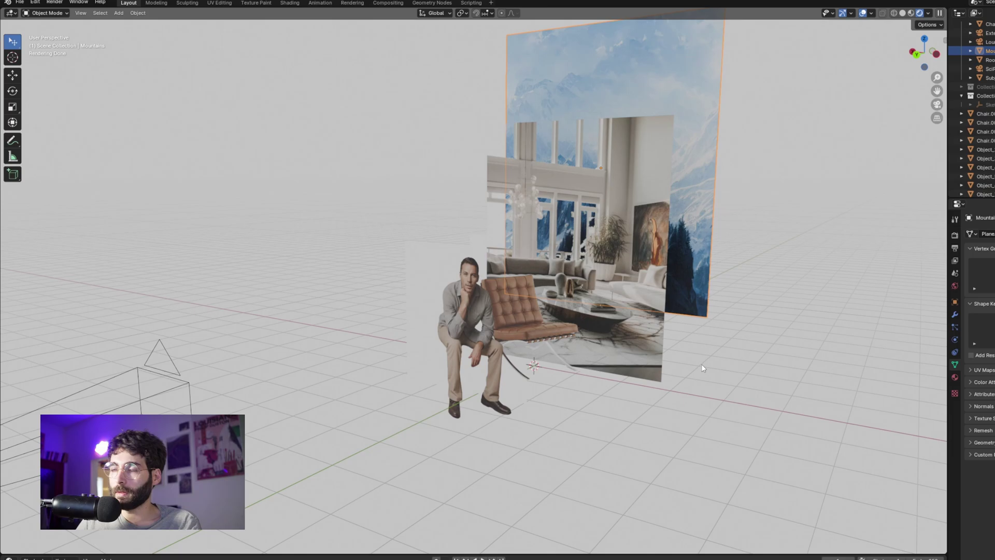
In the camera view, move the Subject plane lower in the shot.
key(KP_0)
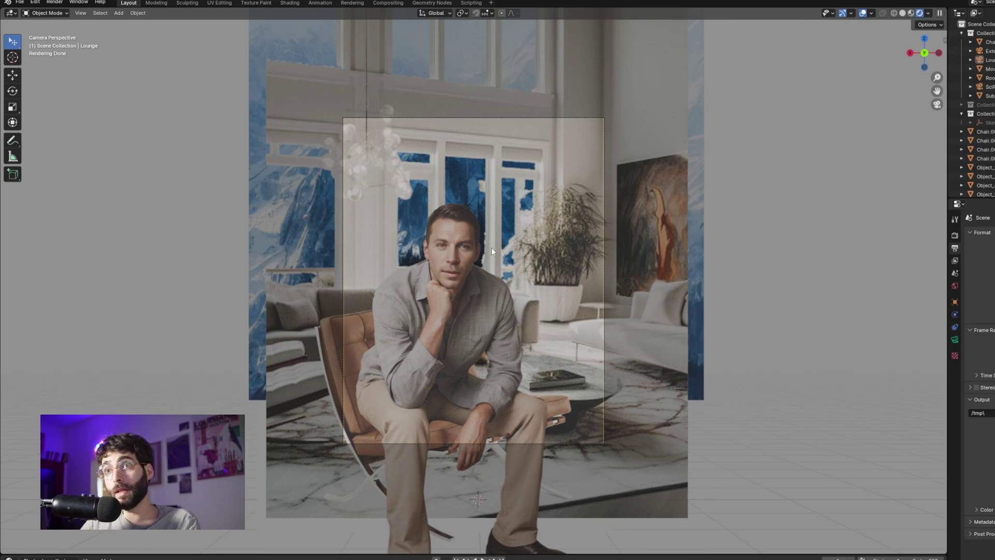
click(464, 263)
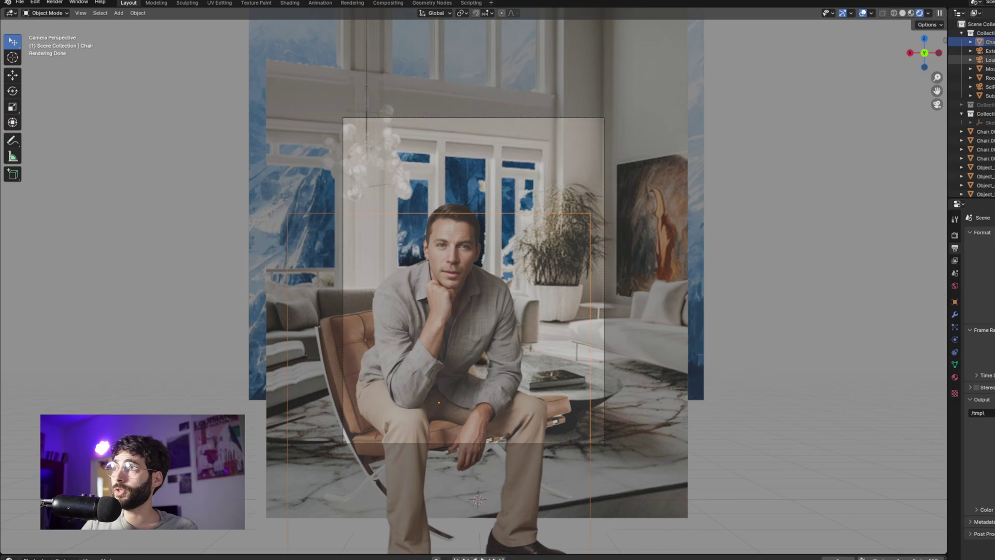
click(985, 95)
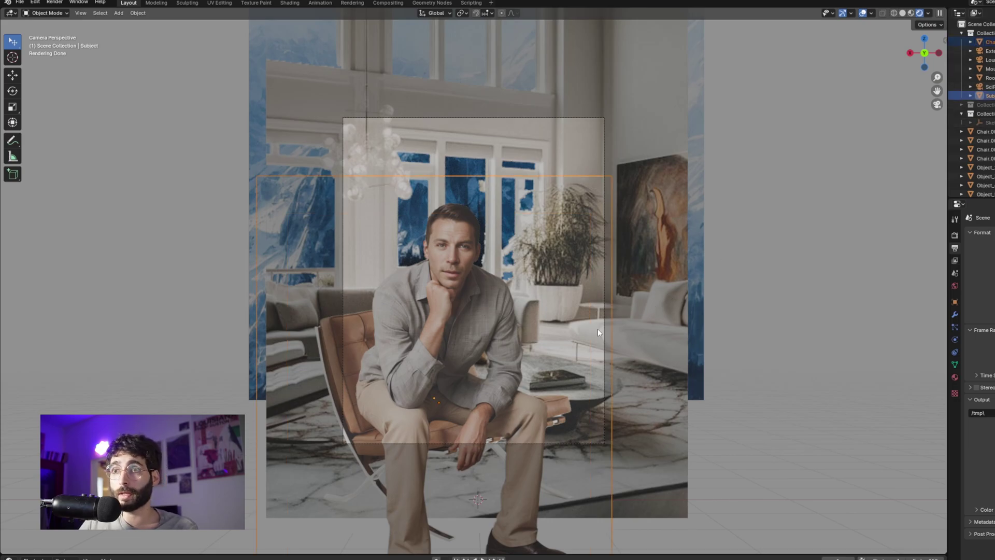
key(g)
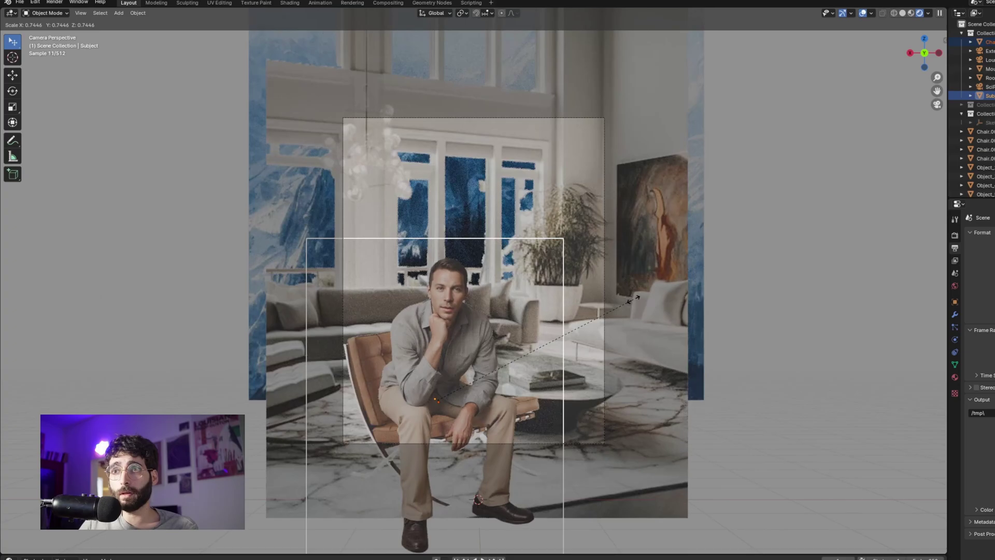
click(668, 274)
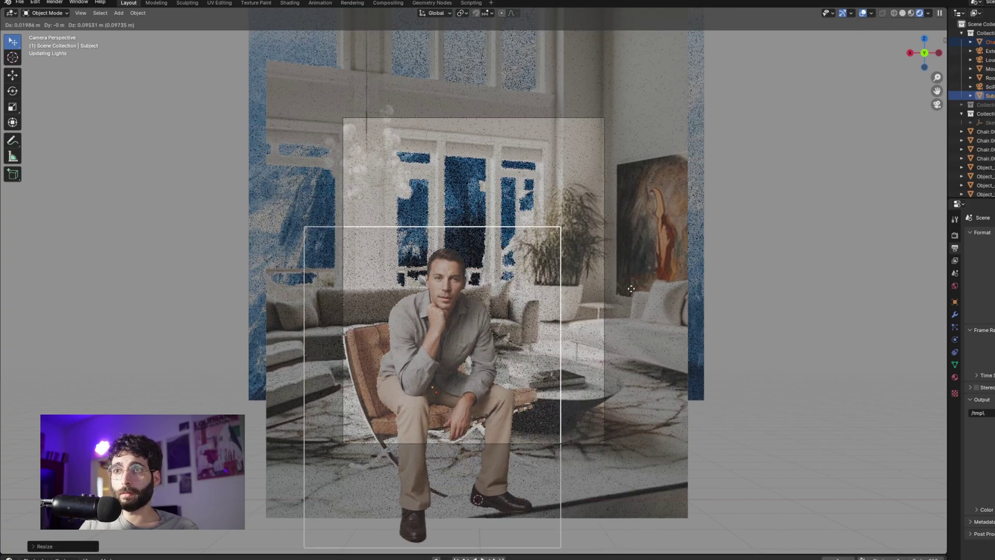
Enlarge the Mountains plane and raise it vertically behind the windows.
click(988, 68)
key(s)
click(801, 228)
key(g)
key(z)
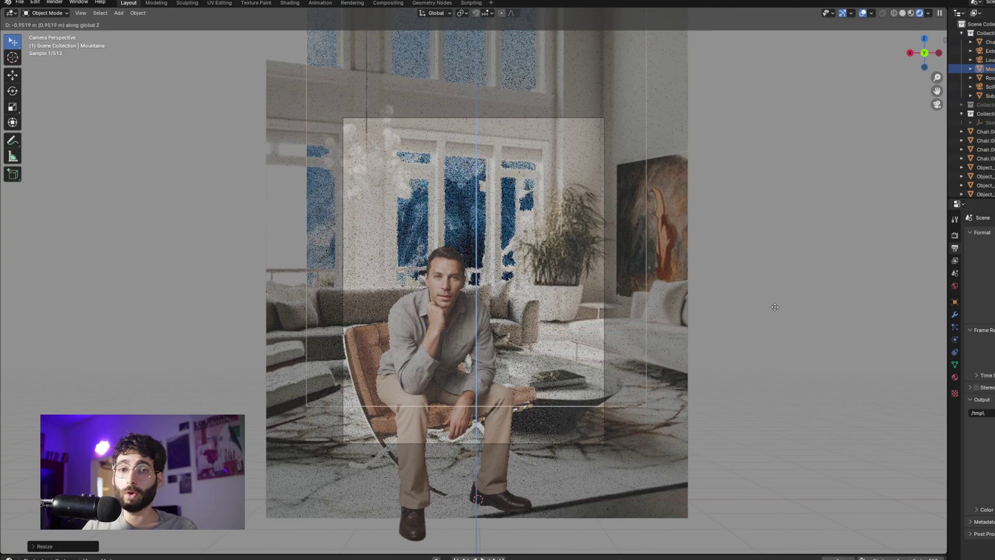
click(775, 308)
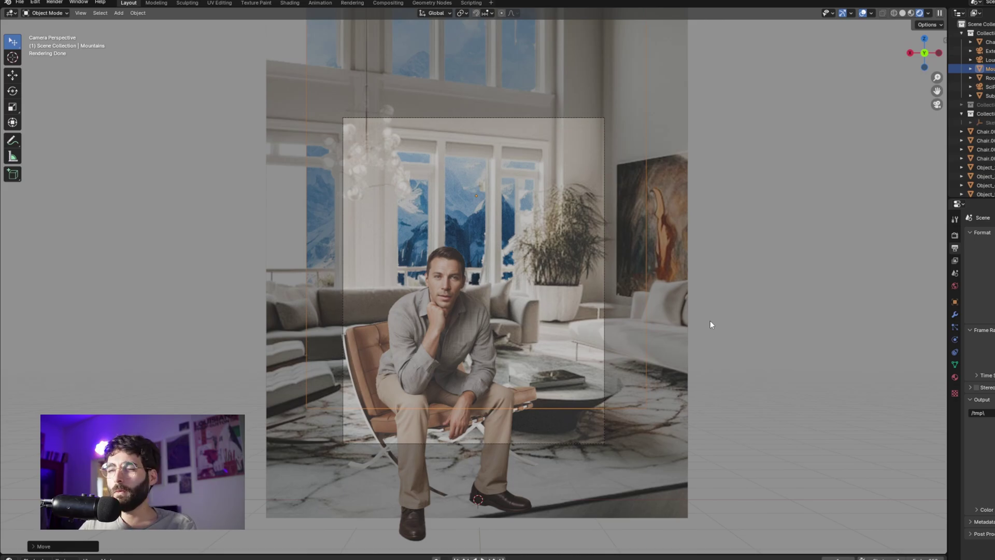
click(753, 378)
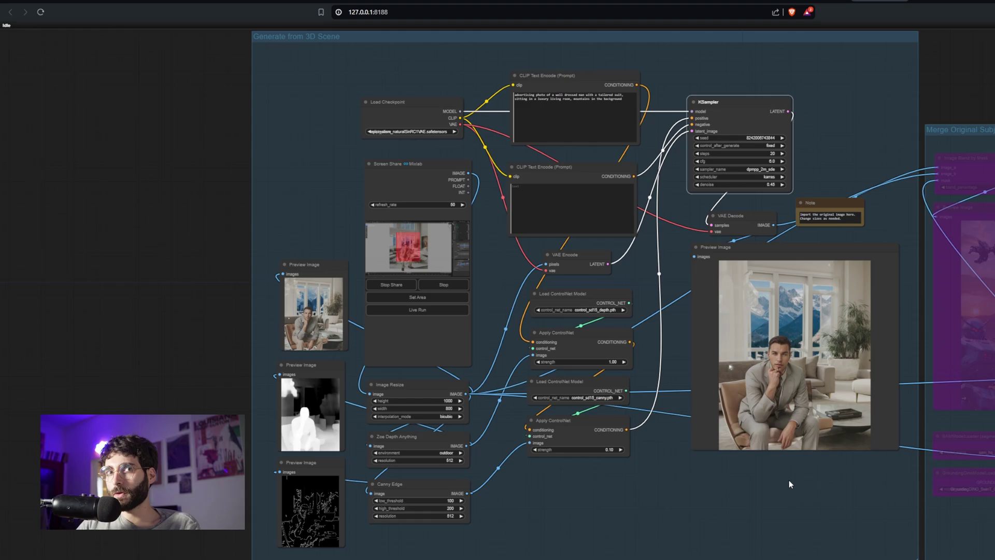
Inspect the Screen Share node, the depth and Canny previews, and their Apply ControlNet nodes.
click(790, 484)
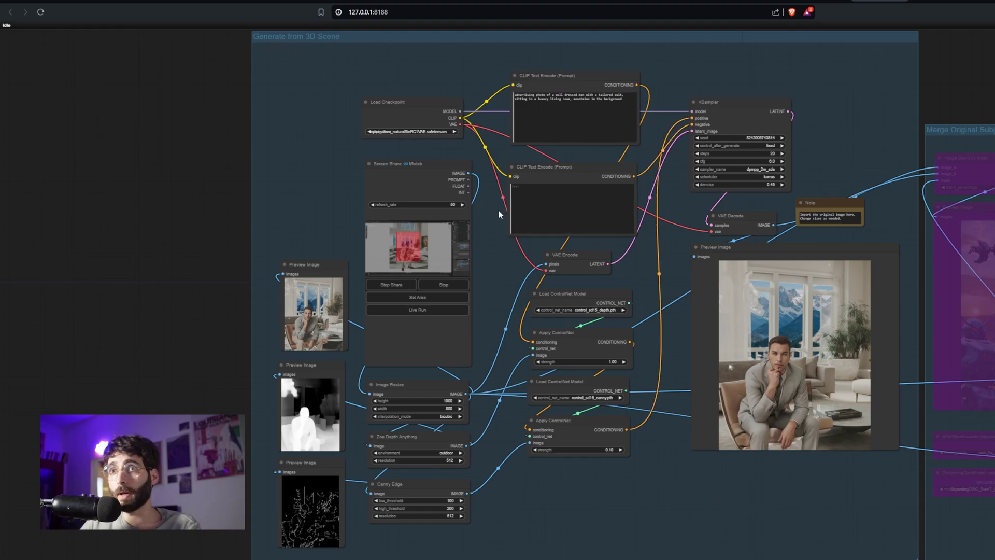
click(450, 167)
scroll(355, 183, up, 8)
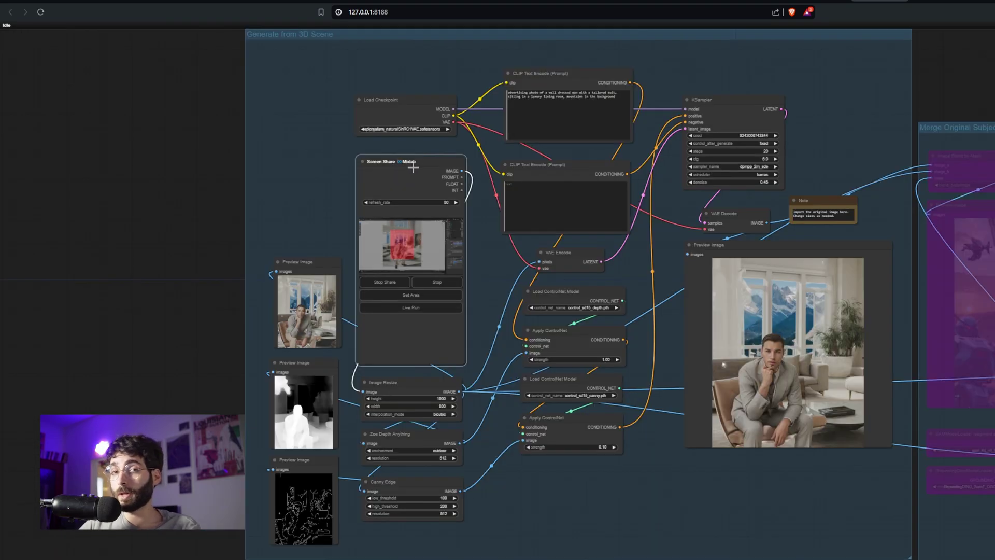
click(308, 371)
click(291, 490)
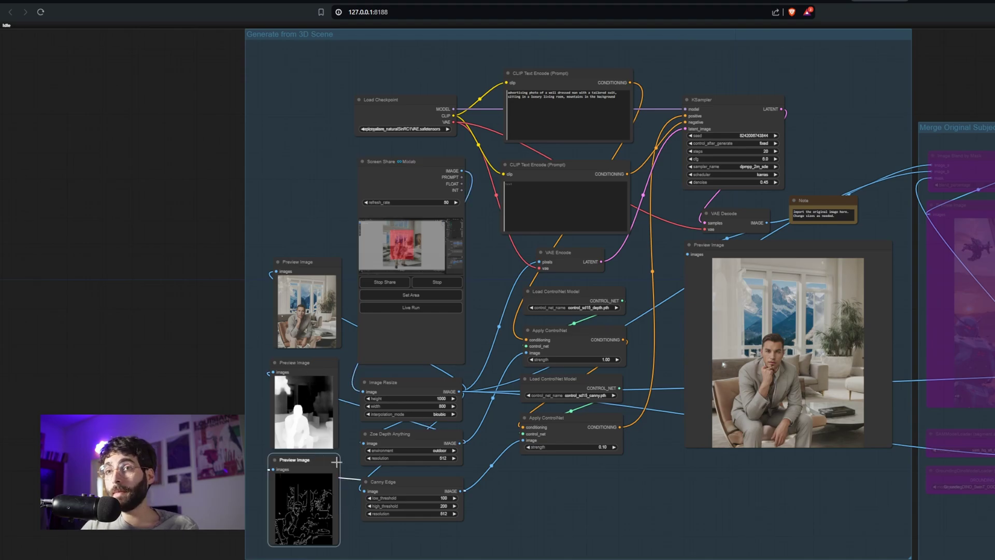
click(594, 365)
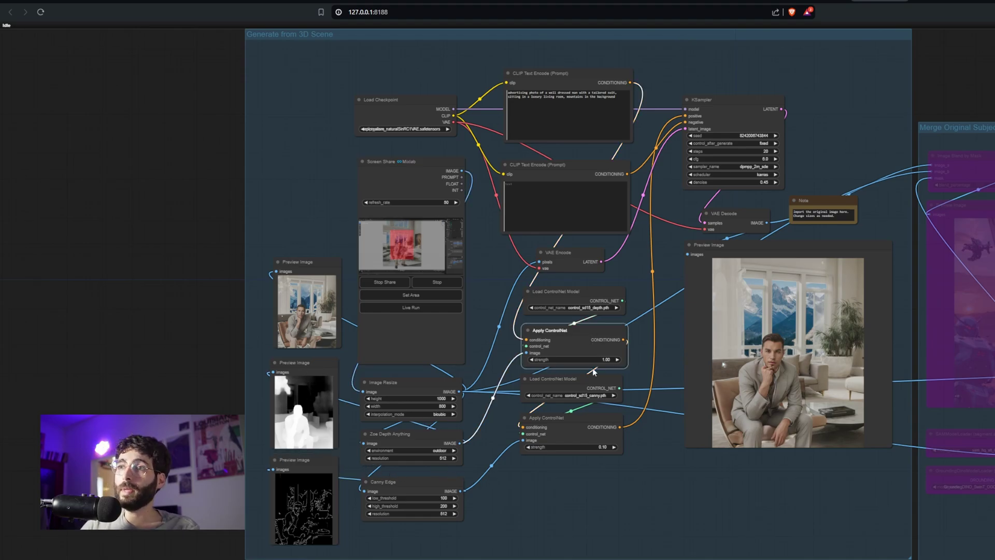
click(594, 429)
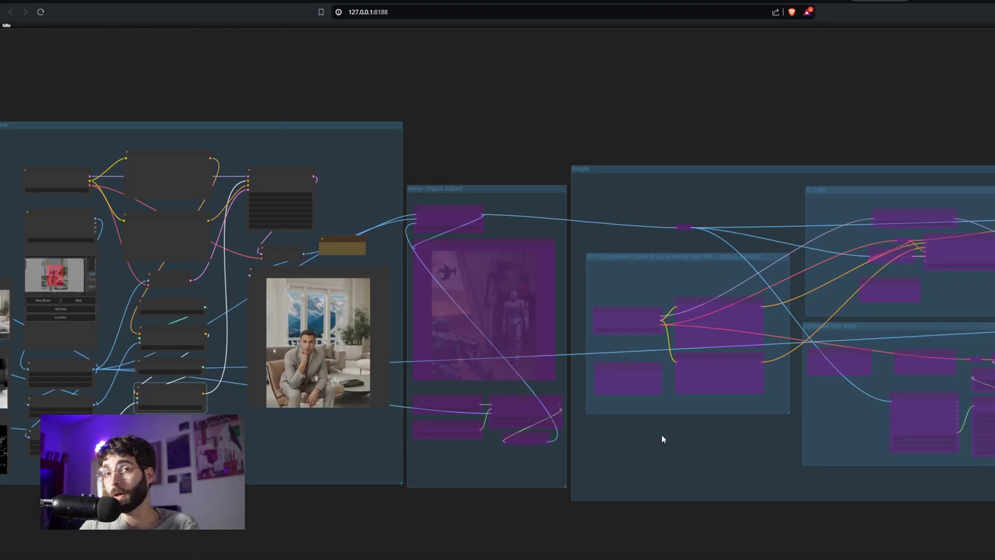
Set both the Relight and Merge Original Subject group nodes to Always.
right_click(661, 434)
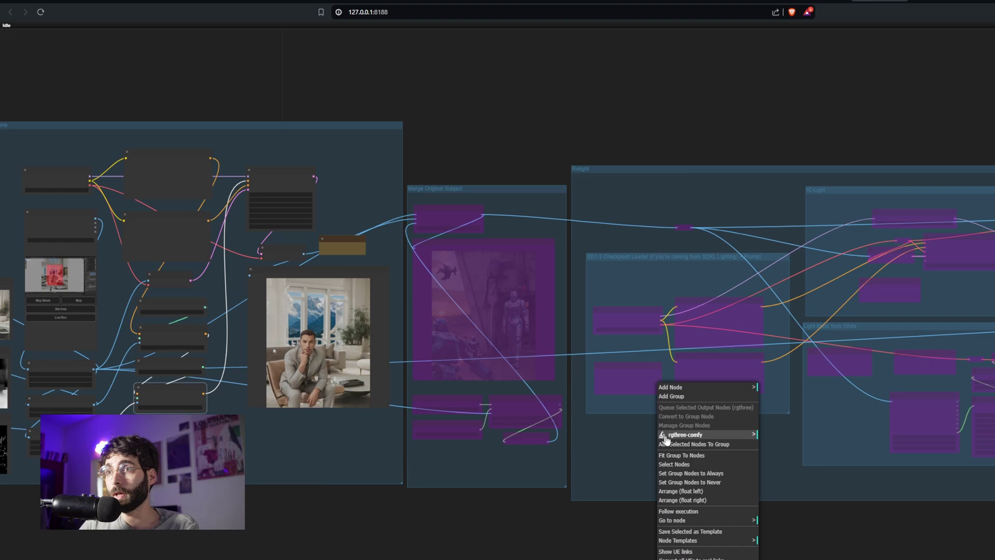
click(707, 472)
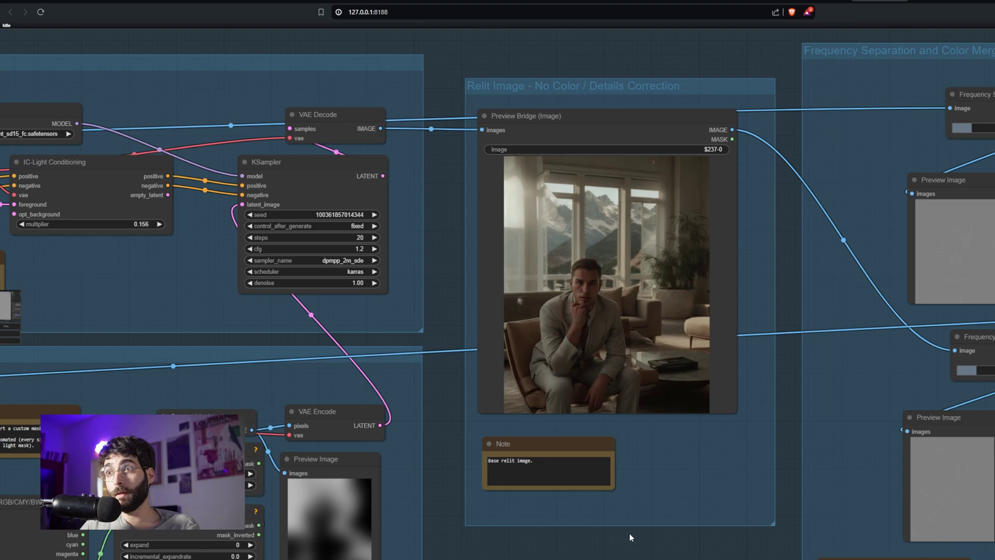
scroll(629, 533, down, 4)
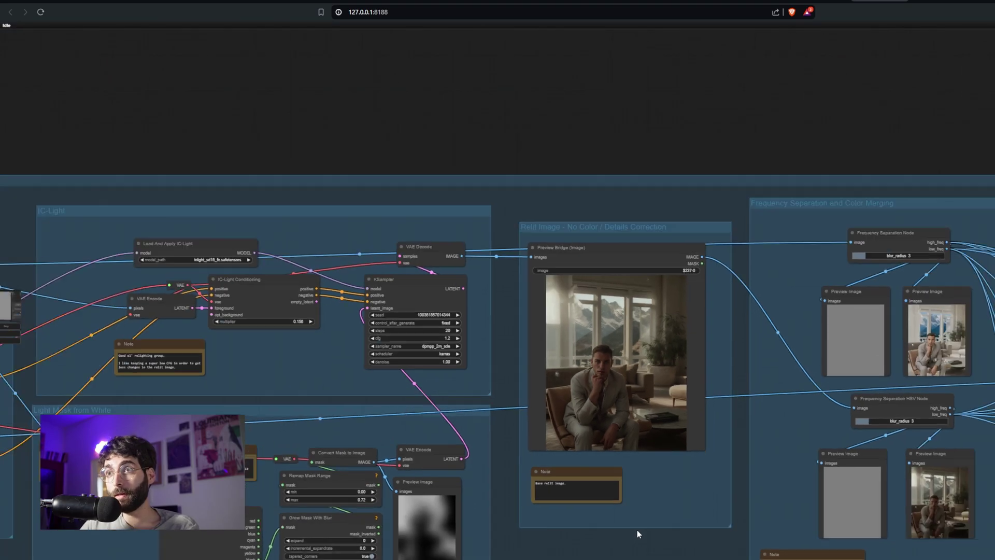
scroll(870, 536, up, 8)
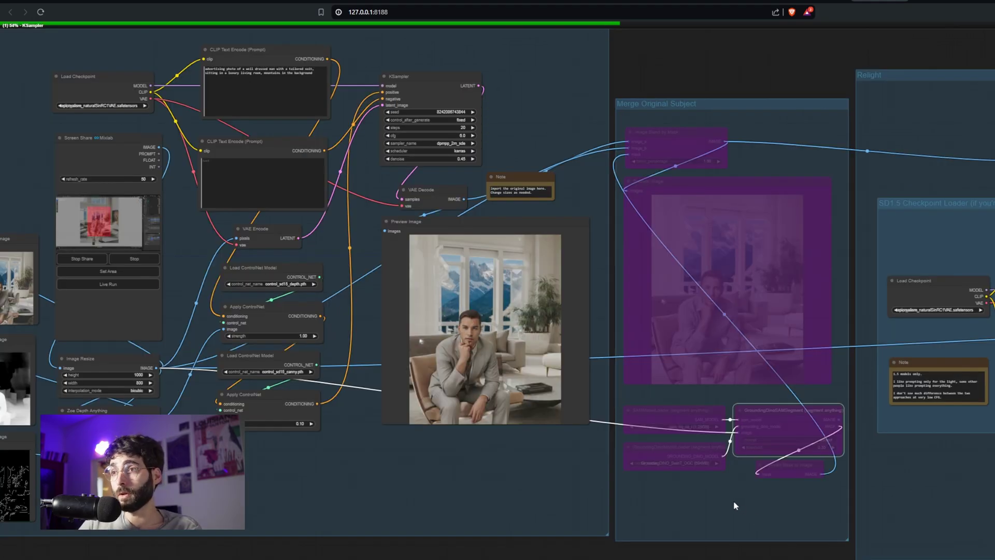
right_click(736, 506)
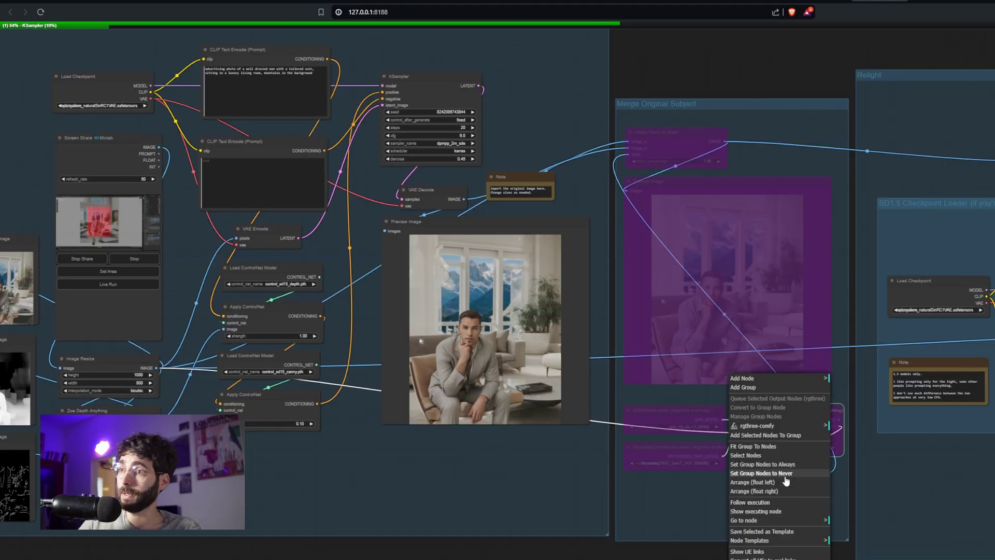
click(748, 464)
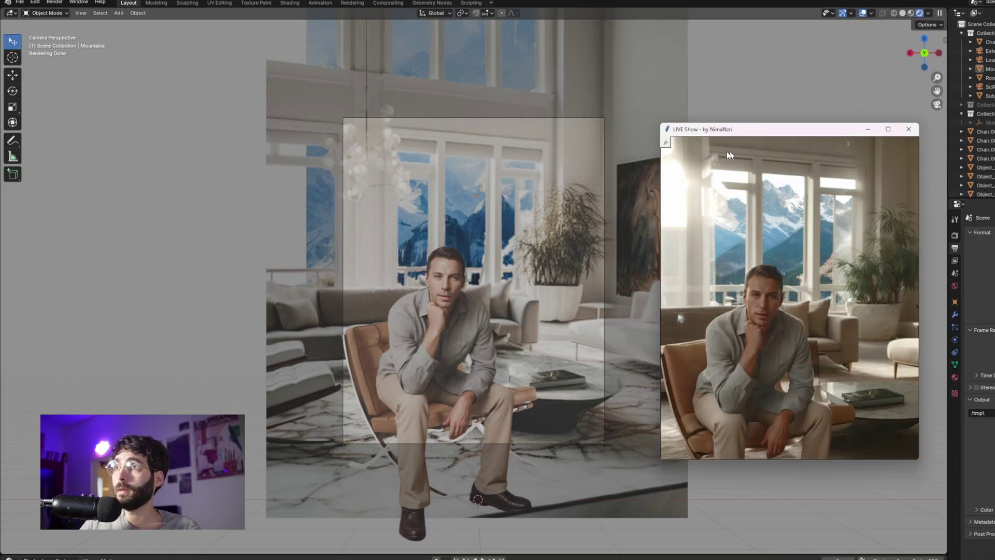
Pin the live preview, enlarge and shift the Chair plane, then start ComfyUI Live Run.
click(665, 143)
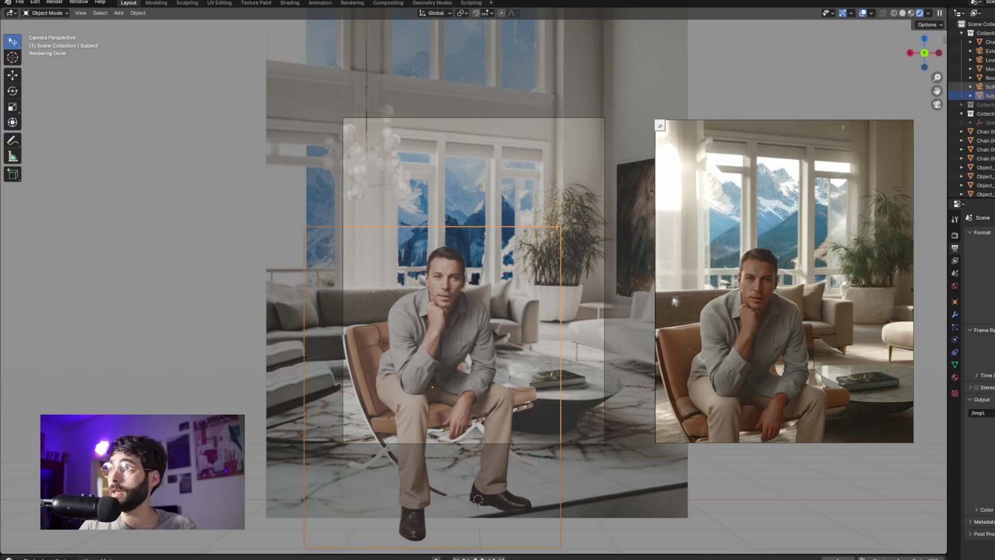
click(985, 42)
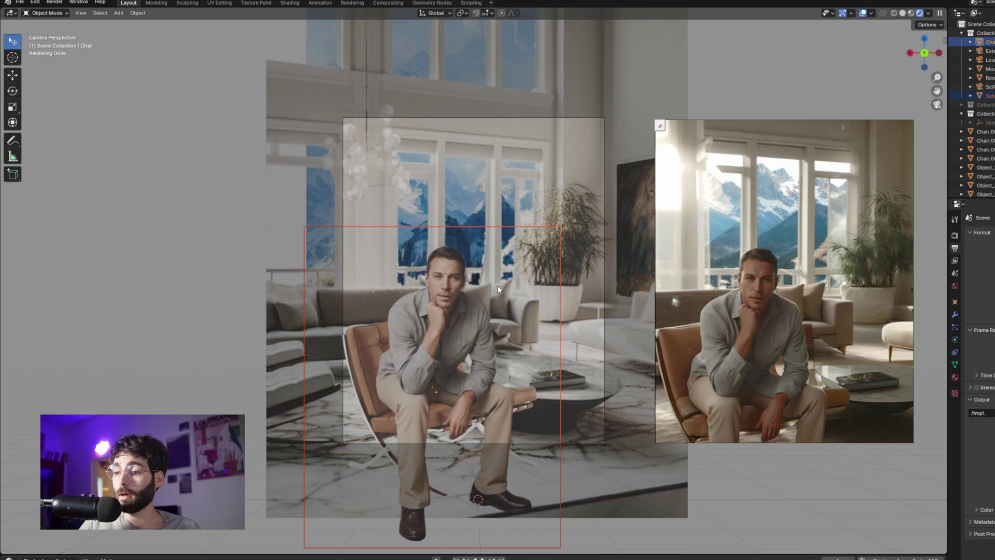
key(s)
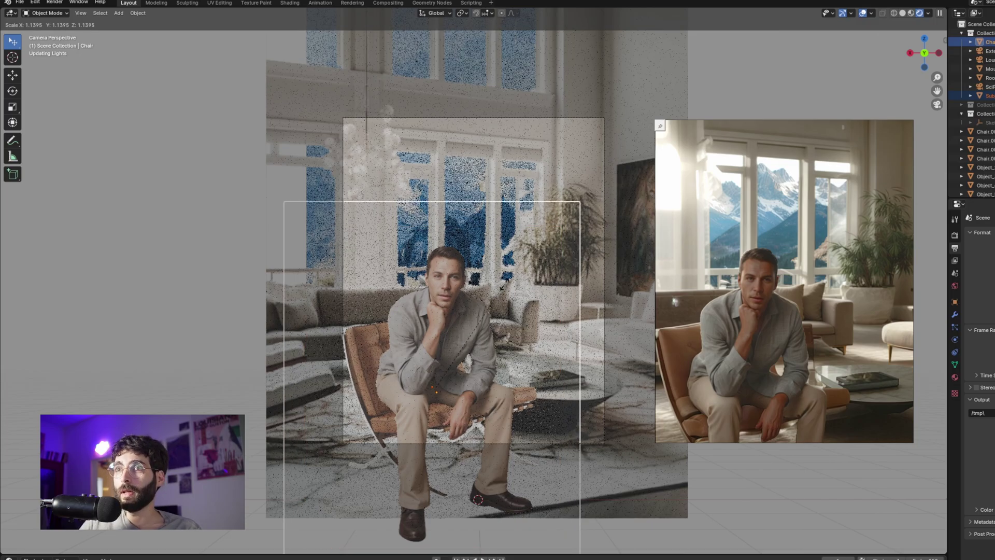
click(513, 275)
key(g)
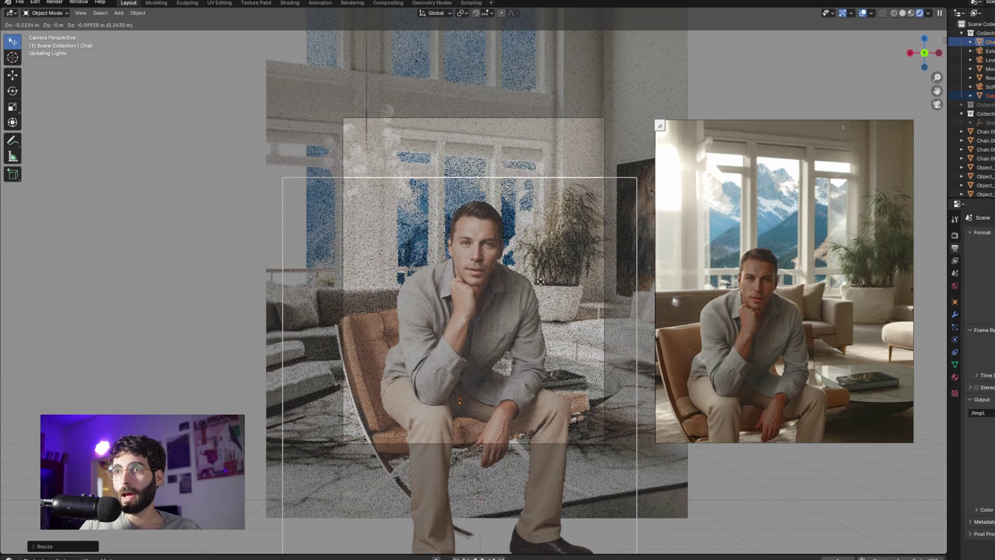
click(565, 303)
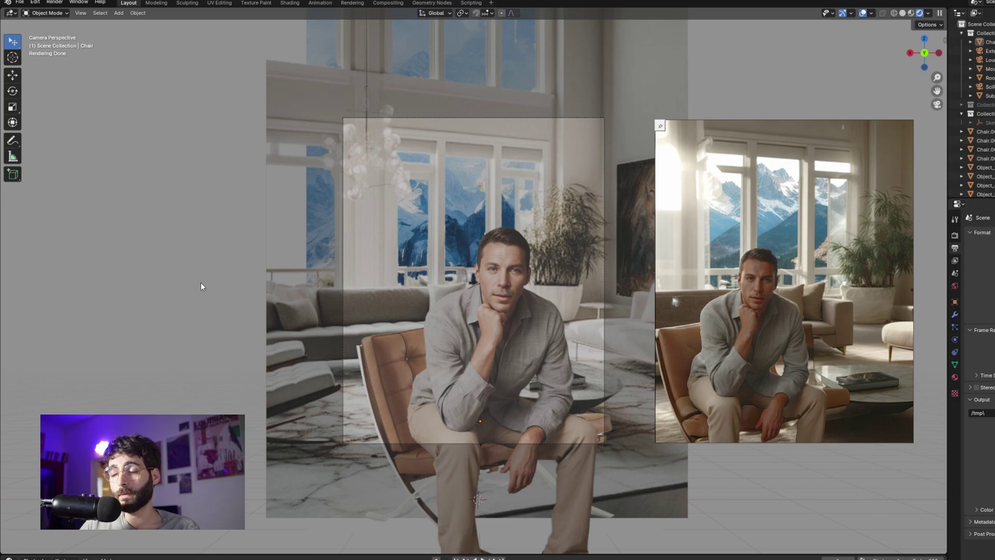
key(alt+Tab)
click(378, 314)
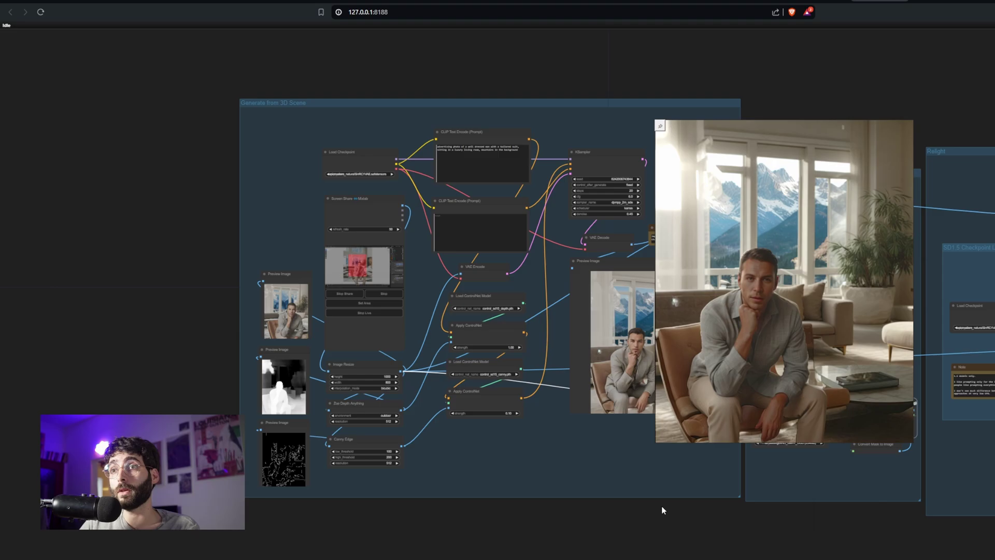
Rotate the Room backdrop plane to show a different side behind the chair.
key(alt+Tab)
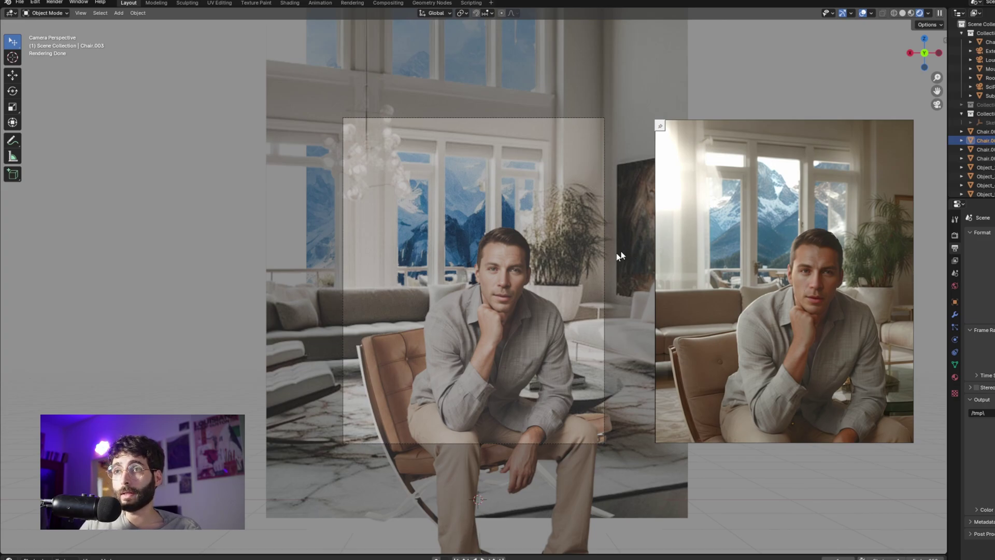
click(649, 78)
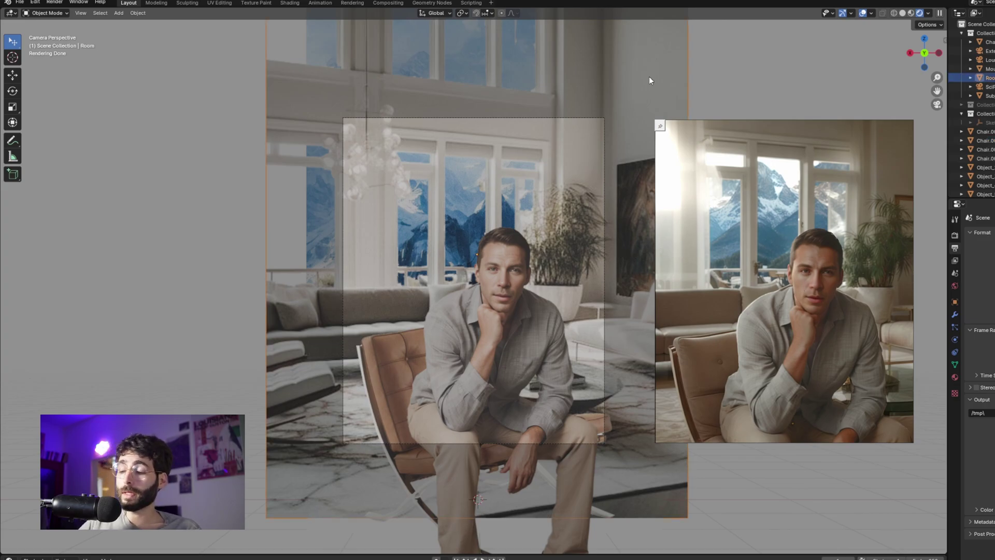
key(r)
click(649, 80)
key(ctrl+z)
key(ctrl+z)
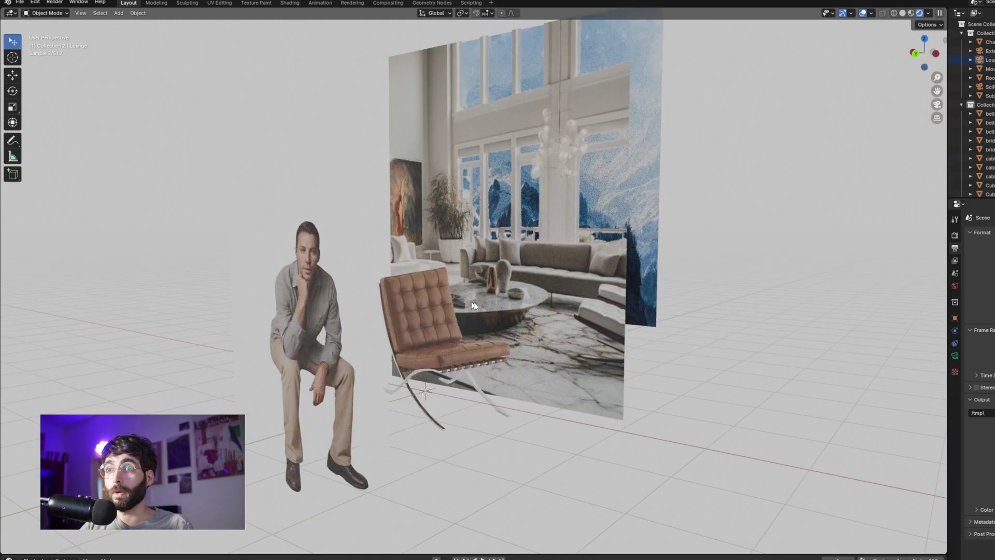
Inspect the subject's image texture in Shading, then select ramp_Baked in the sci-fi scene.
click(298, 3)
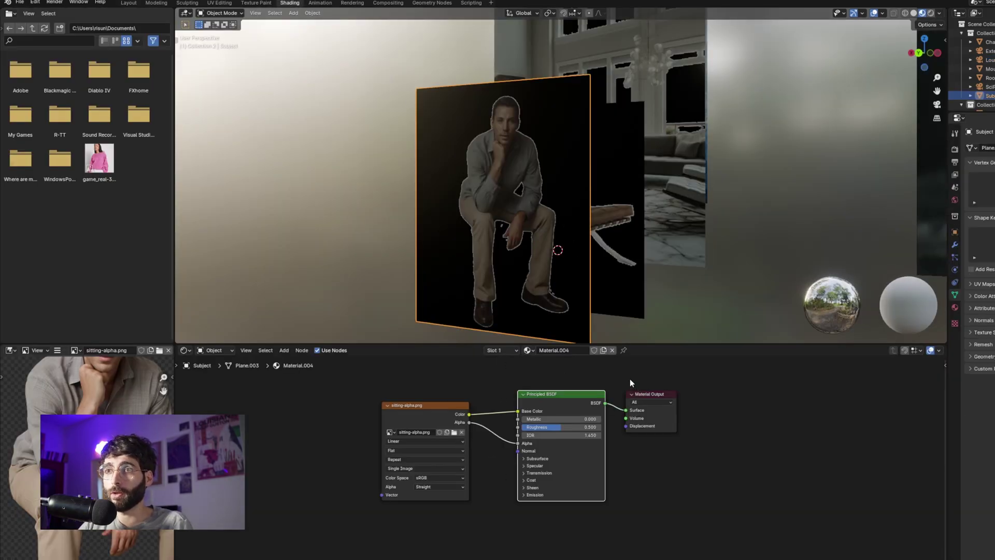
click(422, 408)
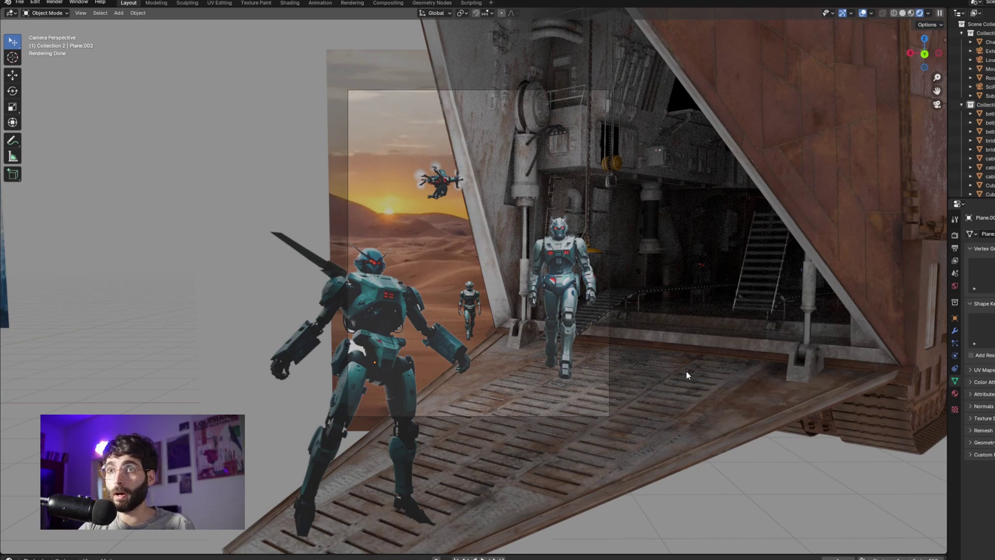
click(686, 371)
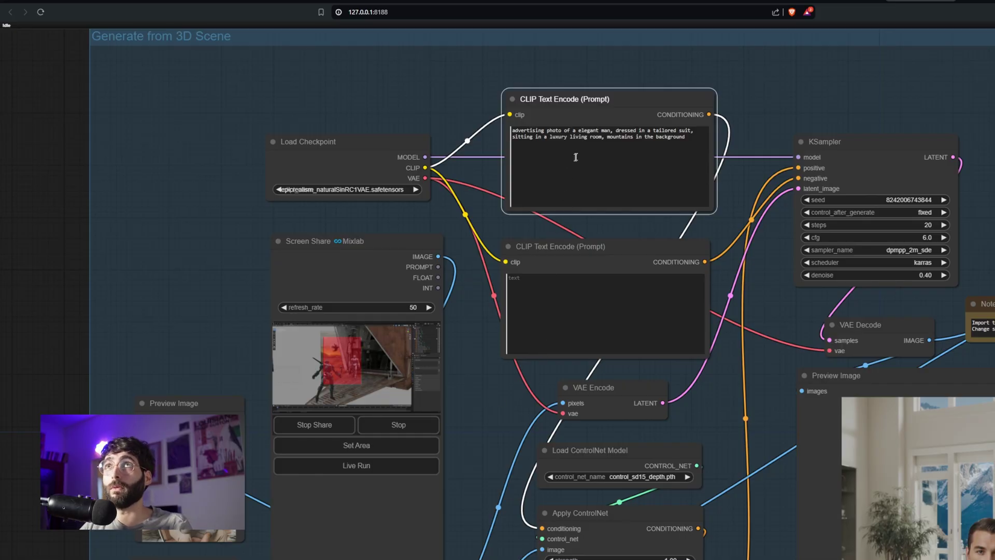
Replace the prompt with 'cifi movie, mecha robots on patrol on a steel spaceship, desert planet, sunset'.
drag(578, 130, 704, 155)
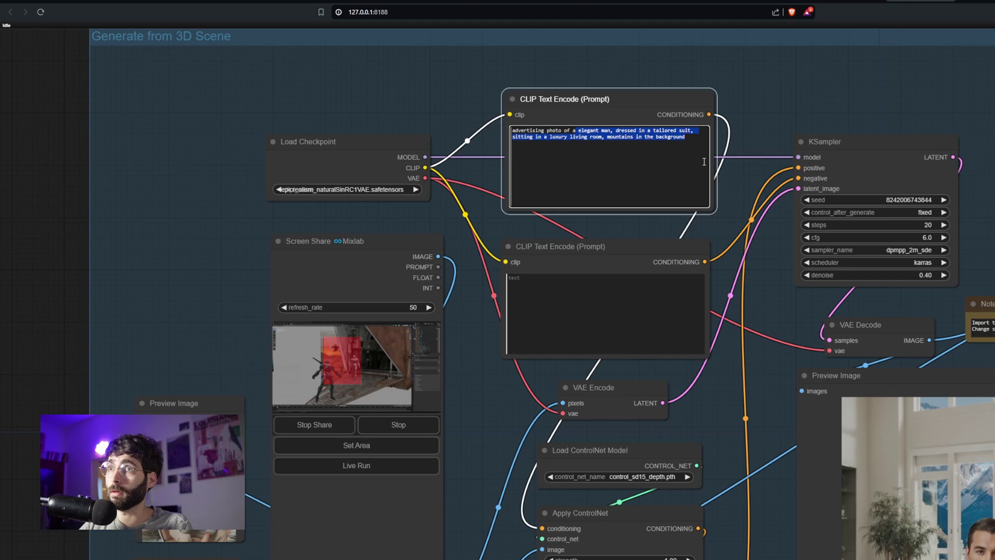
key(BackSpace)
text(cifi)
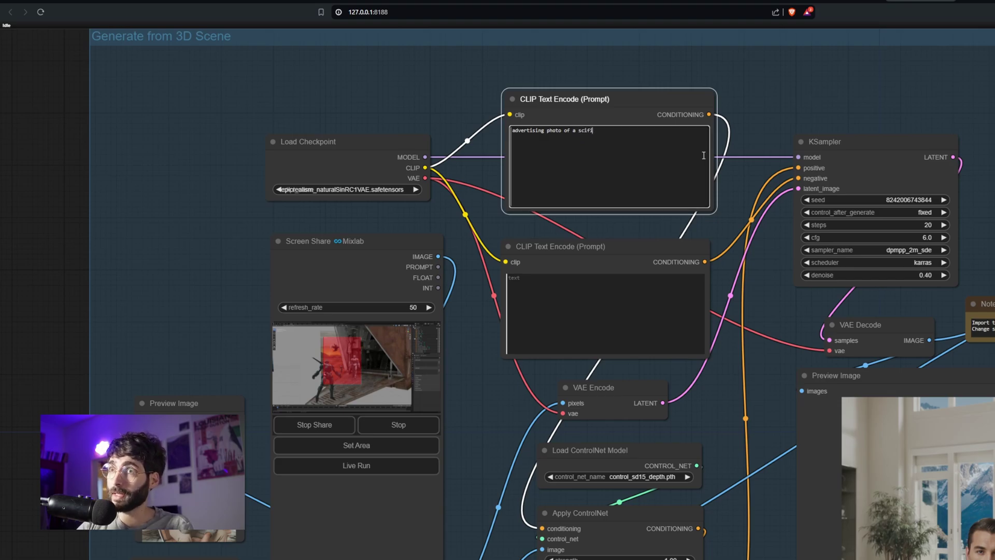
text( movie, mecha robo)
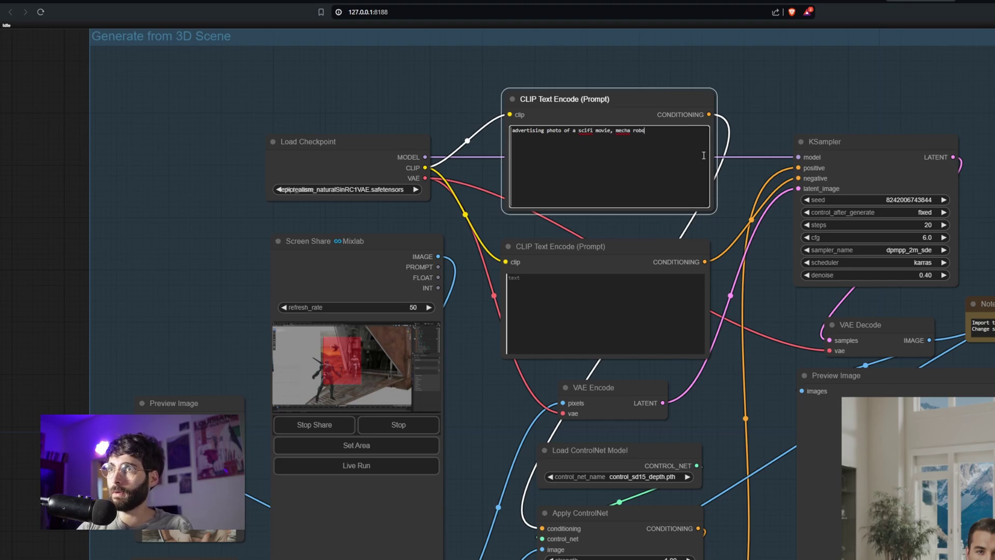
text(ts on patrol on a s)
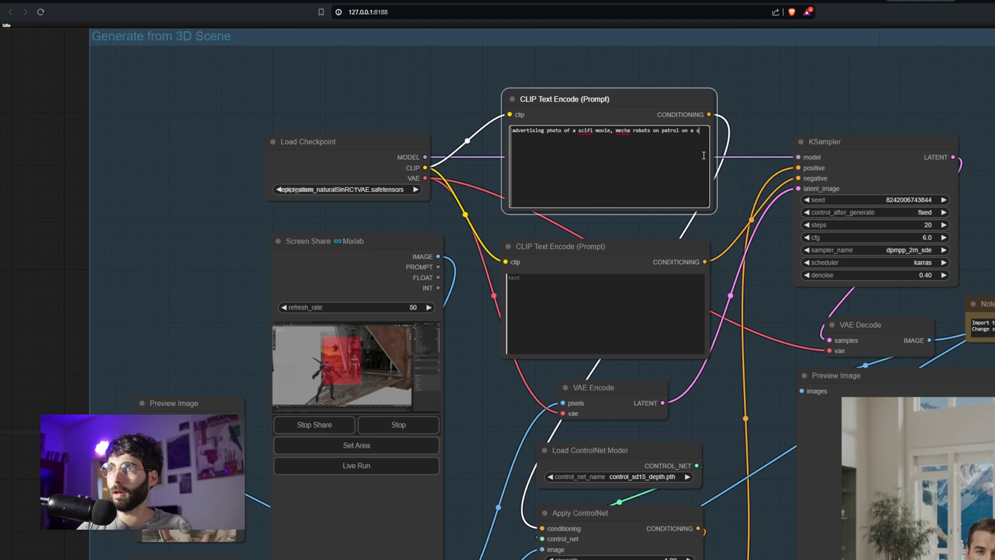
text(teel spaceship)
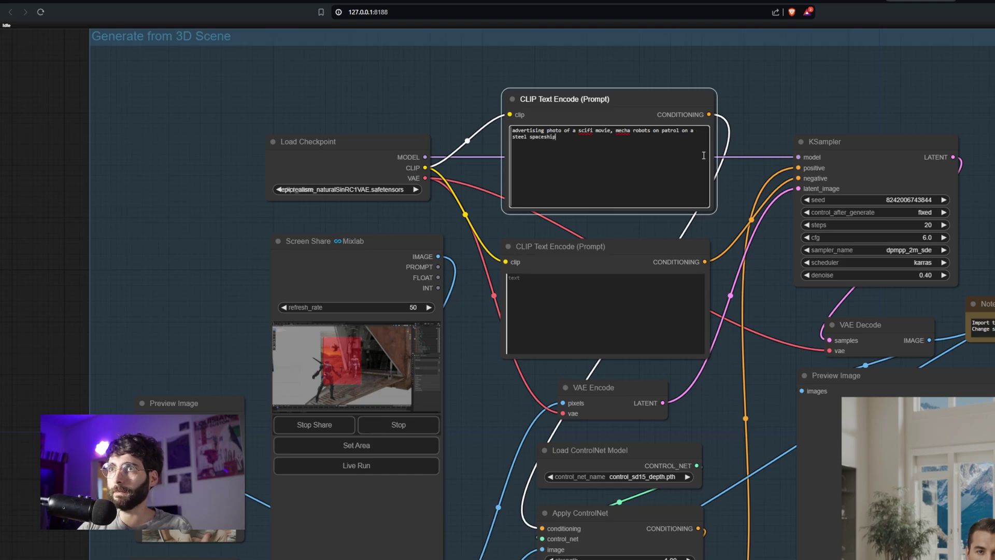
text(, desert planet, sunset)
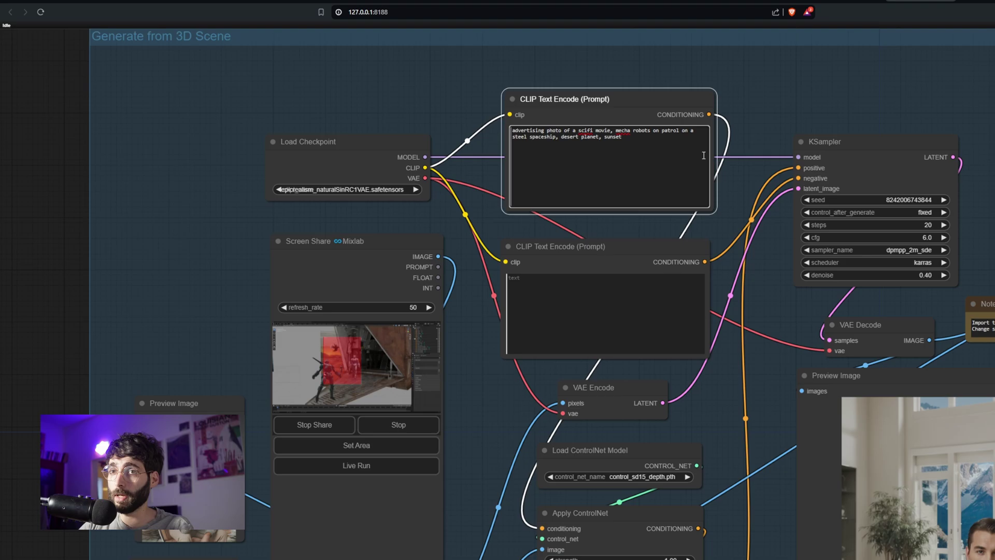
Capture the Blender robot view live and bypass the Merge Original Subject group.
click(362, 447)
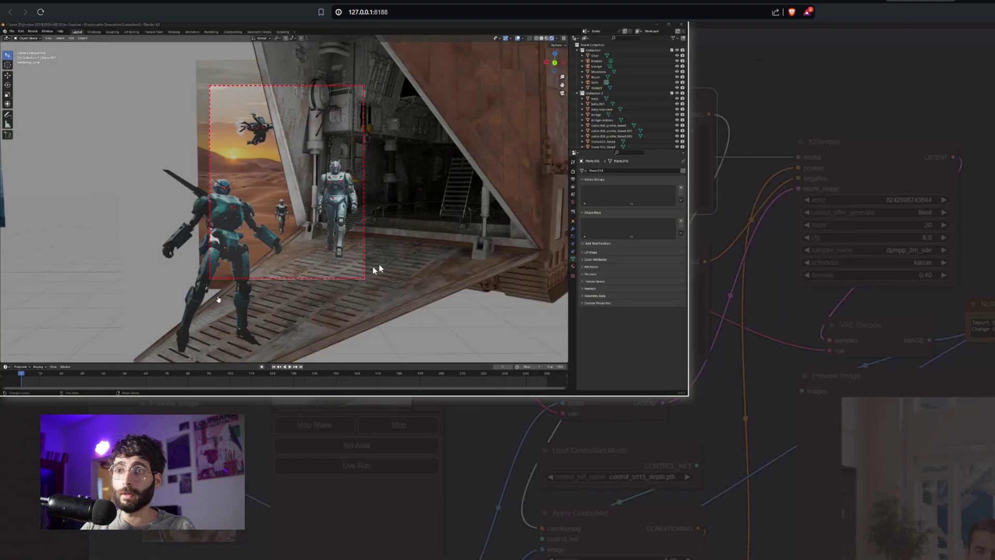
drag(212, 89, 363, 283)
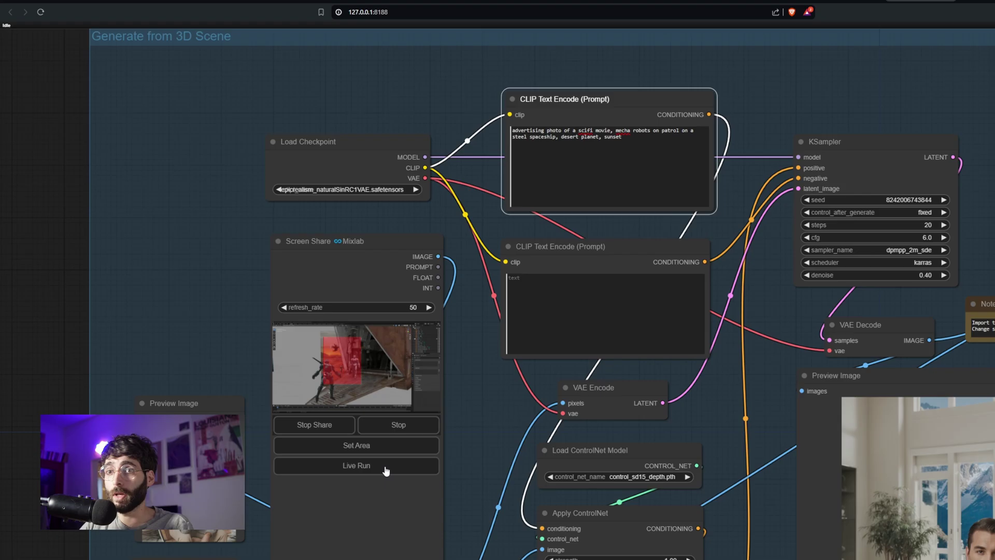
click(385, 470)
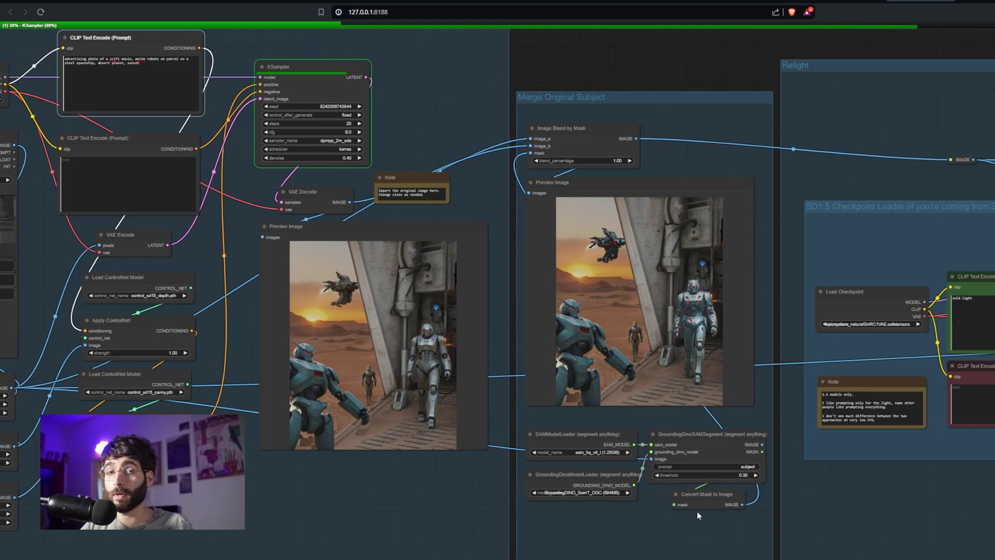
right_click(714, 531)
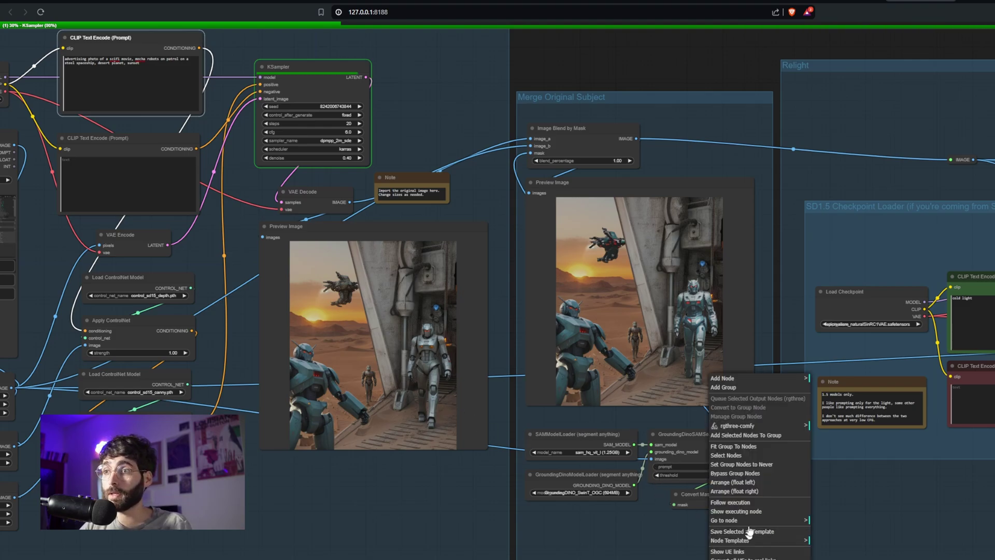
click(744, 473)
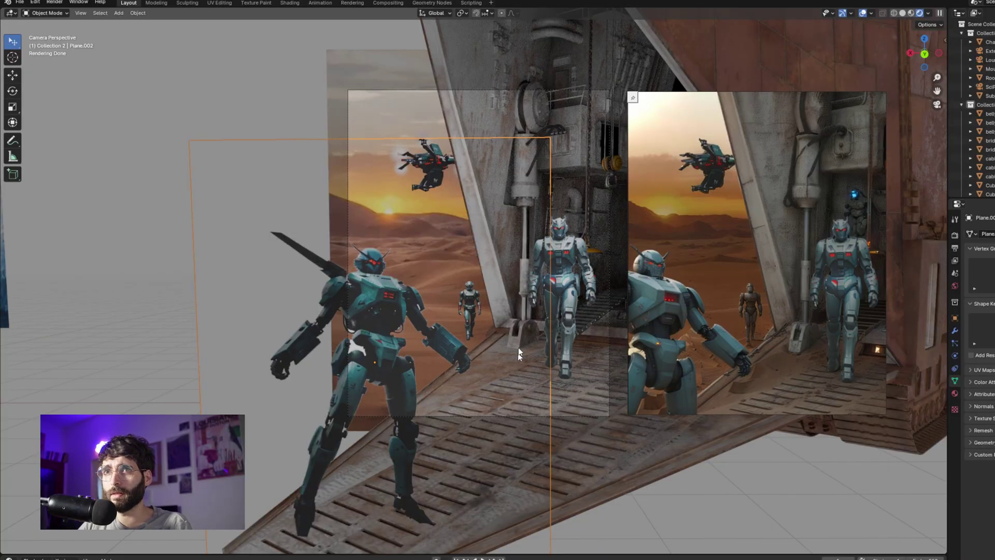
Move the foreground robot plane far to the left of the camera shot.
key(g)
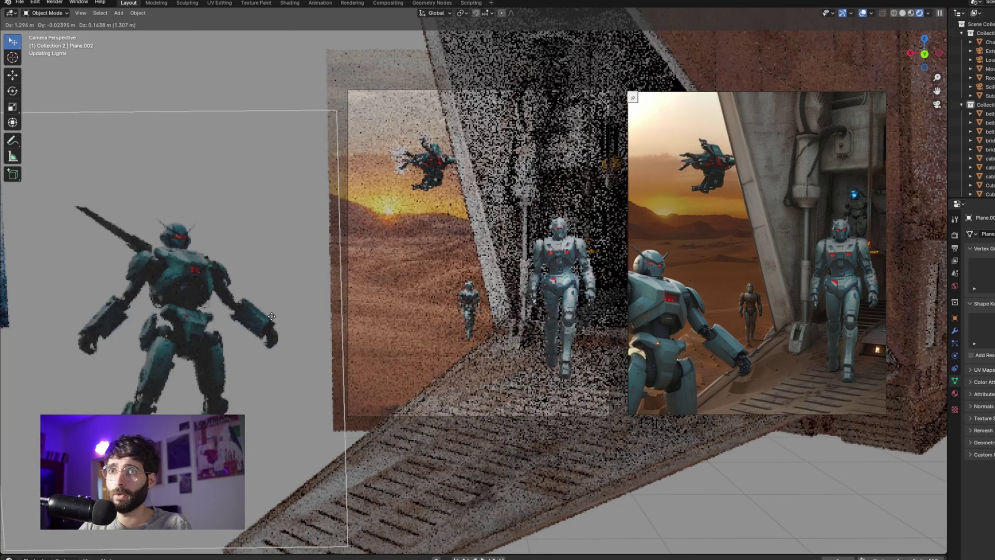
click(72, 286)
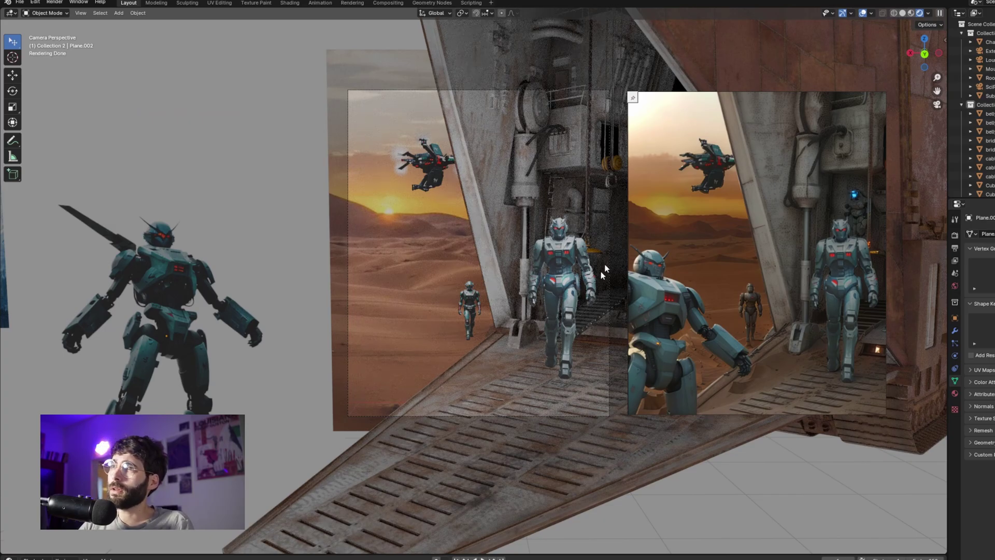
key(KP_0)
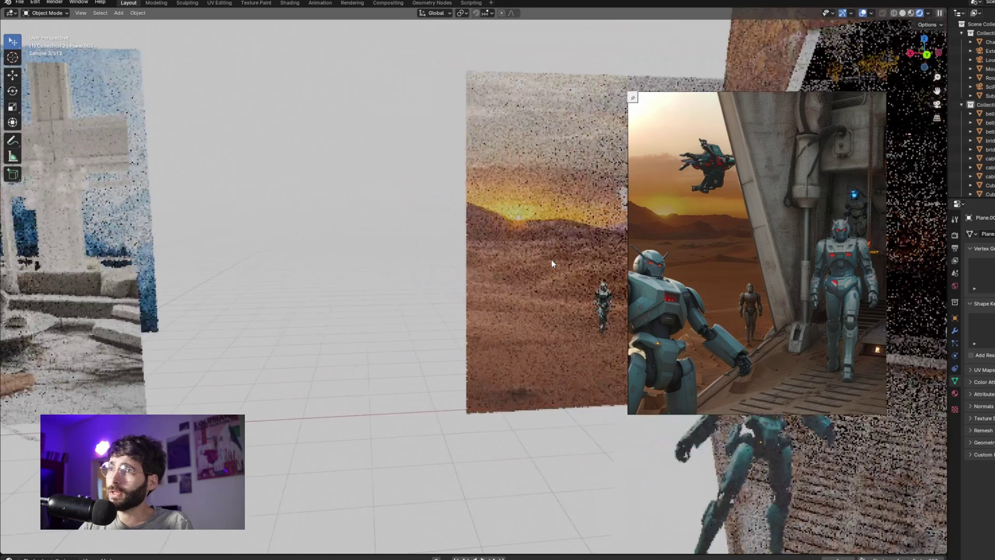
key(KP_0)
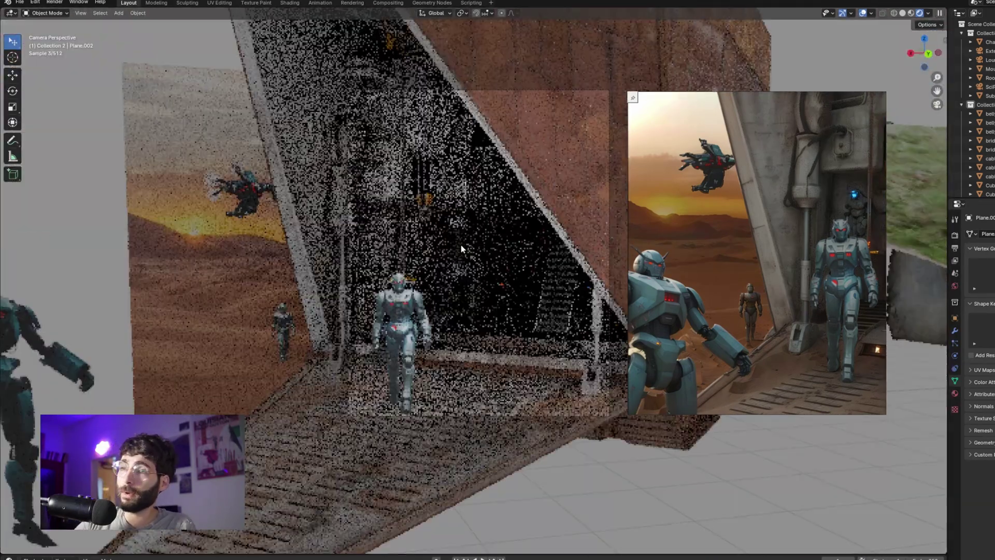
Shift the ramp-walking robot plane slightly right and scale it up.
click(462, 244)
key(g)
click(508, 311)
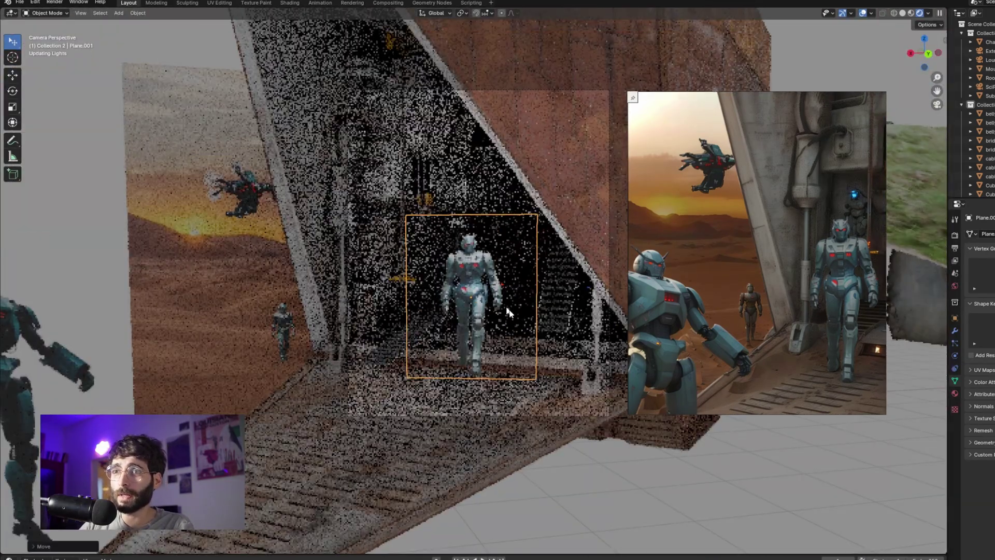
key(s)
click(525, 332)
key(g)
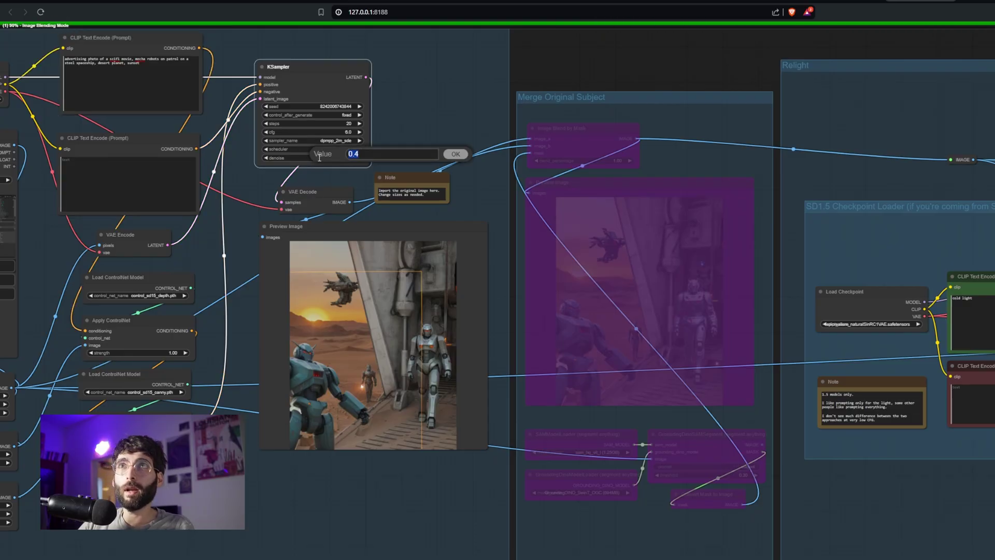
Set the KSampler denoise value to 0.3.
text(0.3)
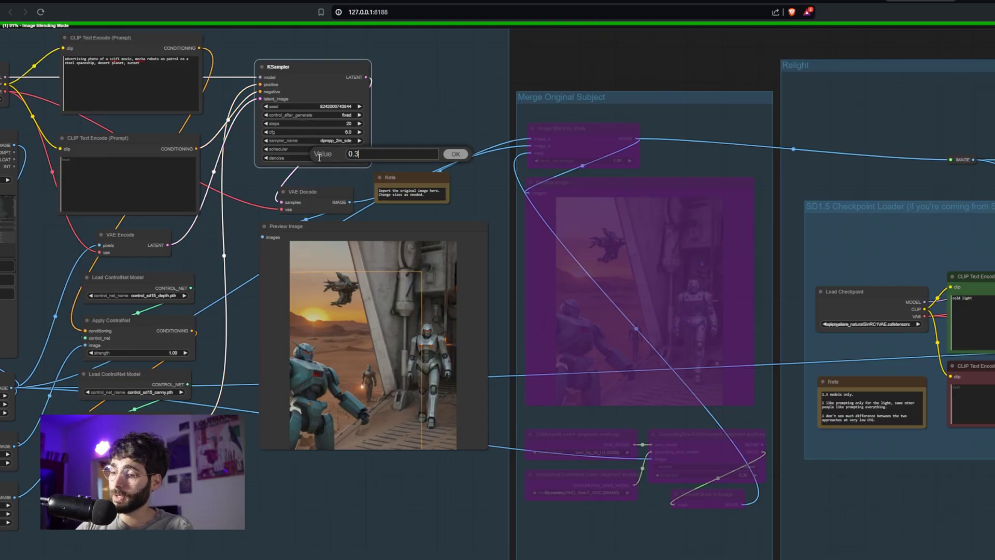
key(Return)
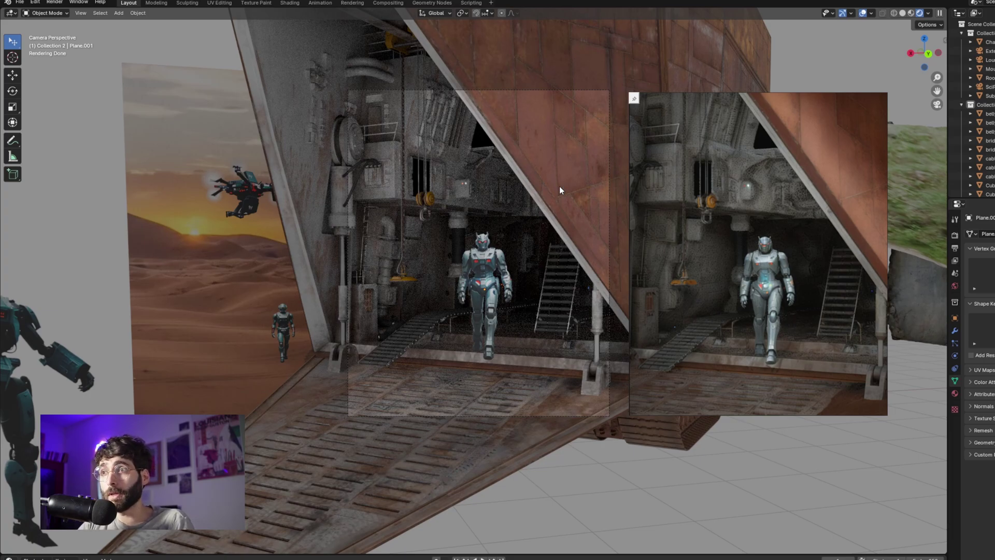
Look around the rocky terrain and unhide the stormy sky backdrop plane with Alt+H.
middle_drag(558, 185, 428, 276)
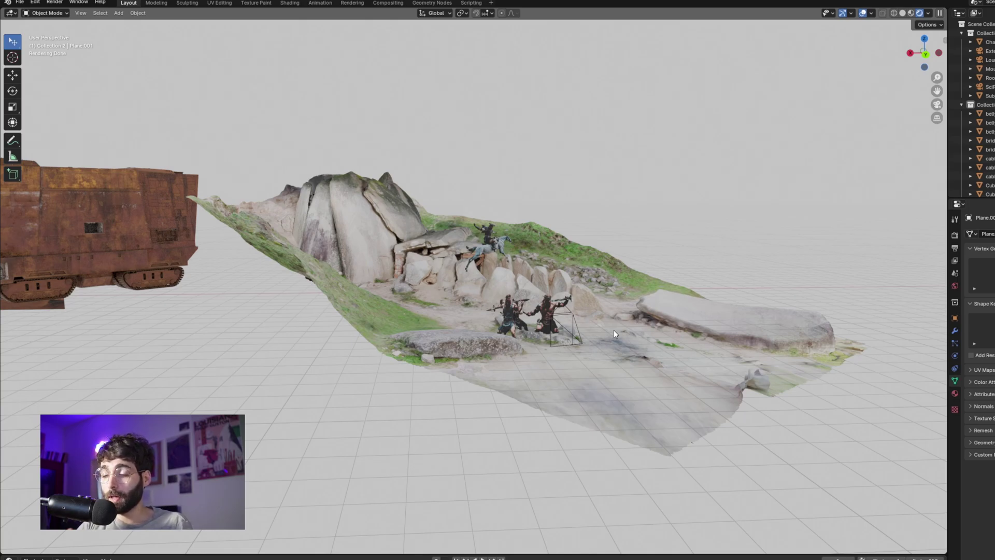
mouse_move(613, 330)
middle_down()
mouse_move(479, 319)
mouse_move(551, 309)
middle_up()
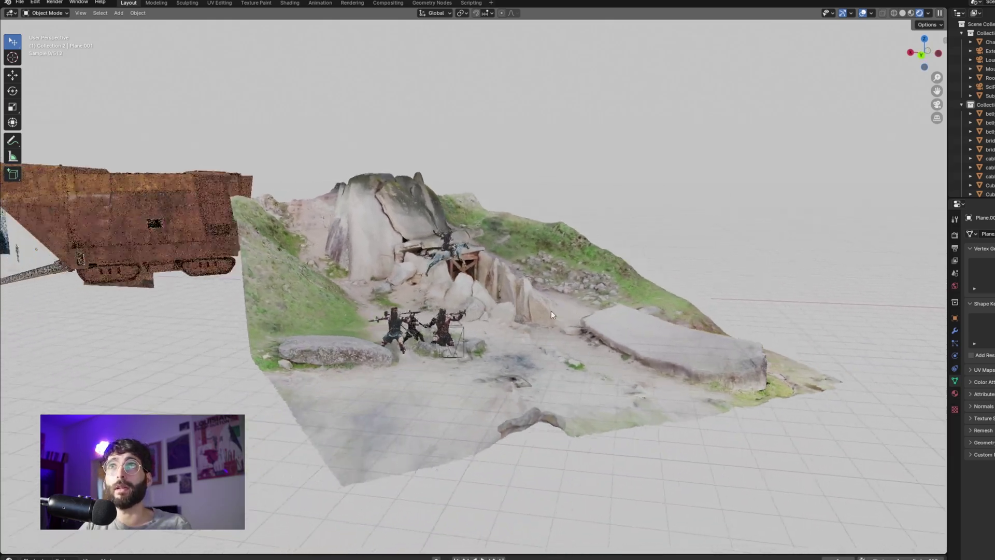
scroll(564, 310, up, 3)
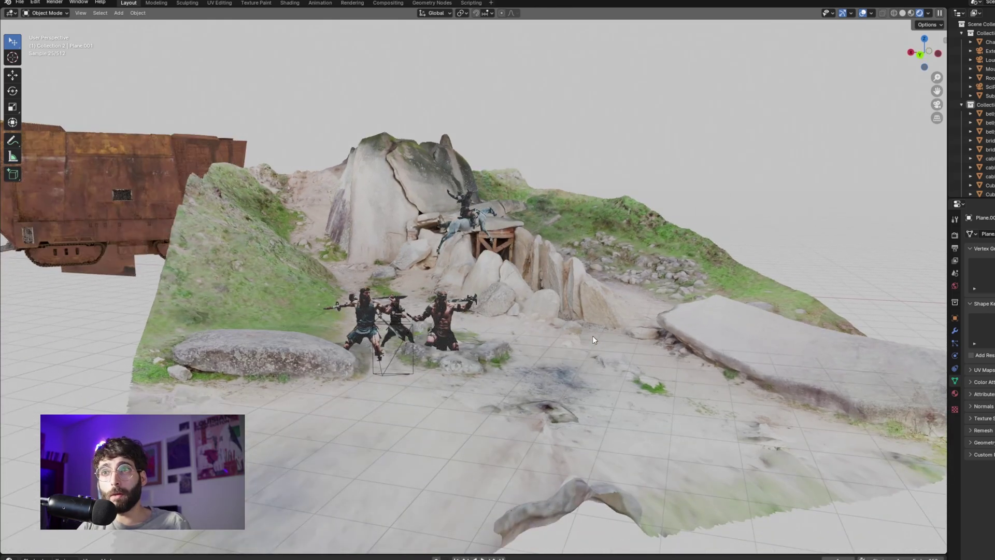
middle_drag(593, 337, 602, 335)
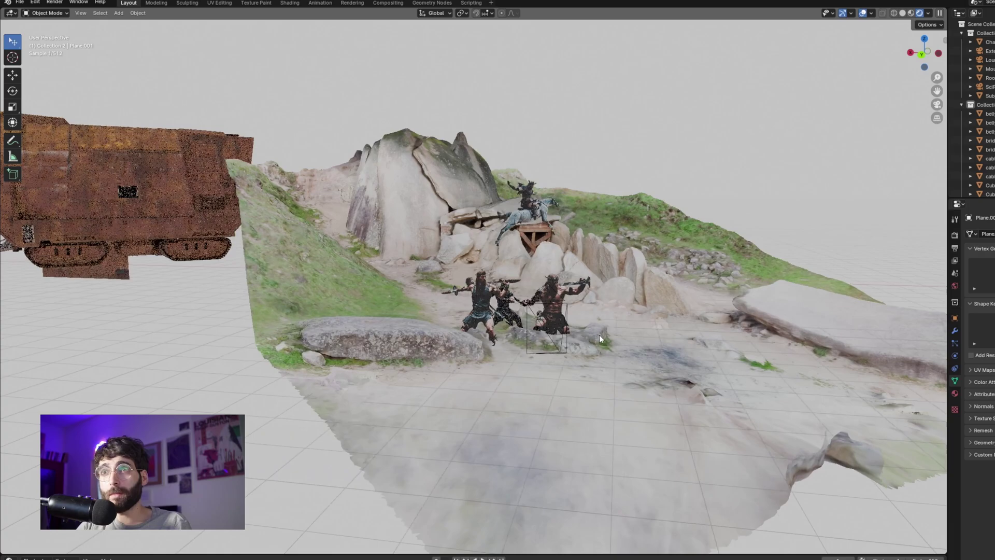
scroll(972, 109, down, 5)
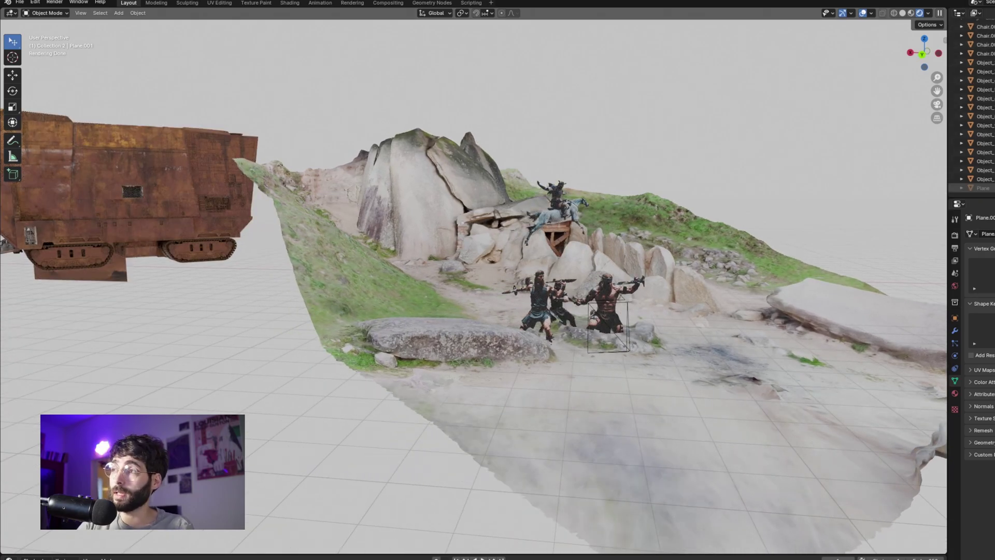
key(alt+h)
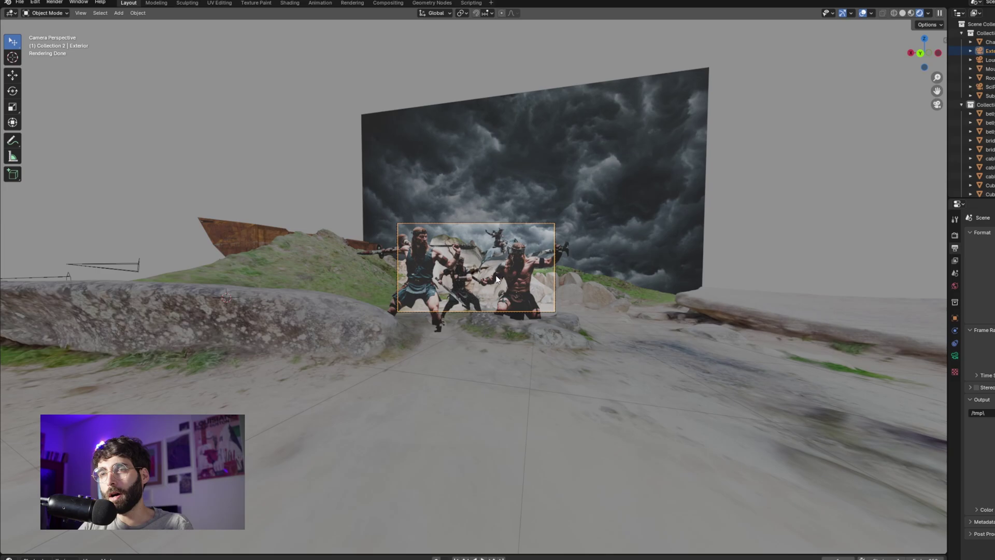
Zoom in on the camera view of the warrior group and select one warrior plane.
scroll(496, 283, up, 5)
scroll(497, 279, up, 2)
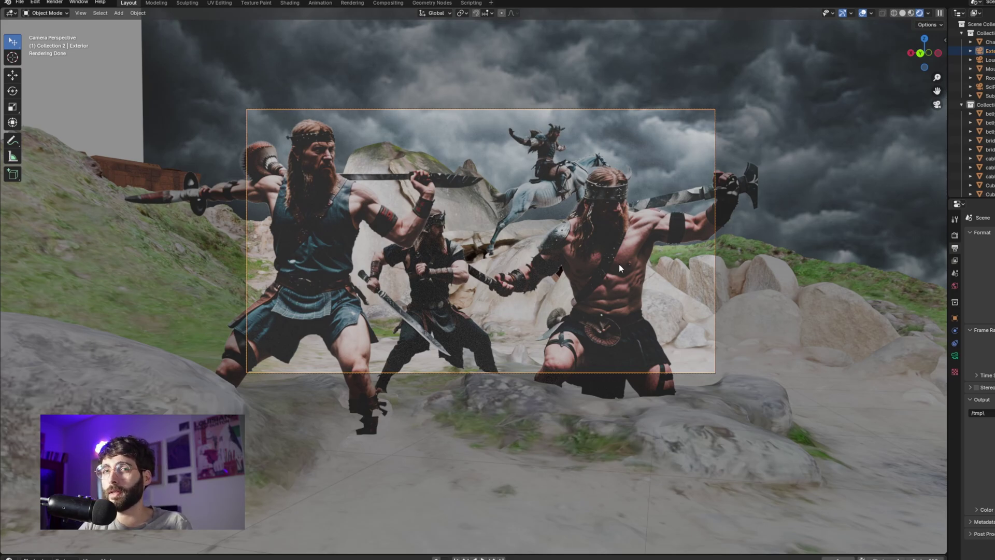
click(352, 447)
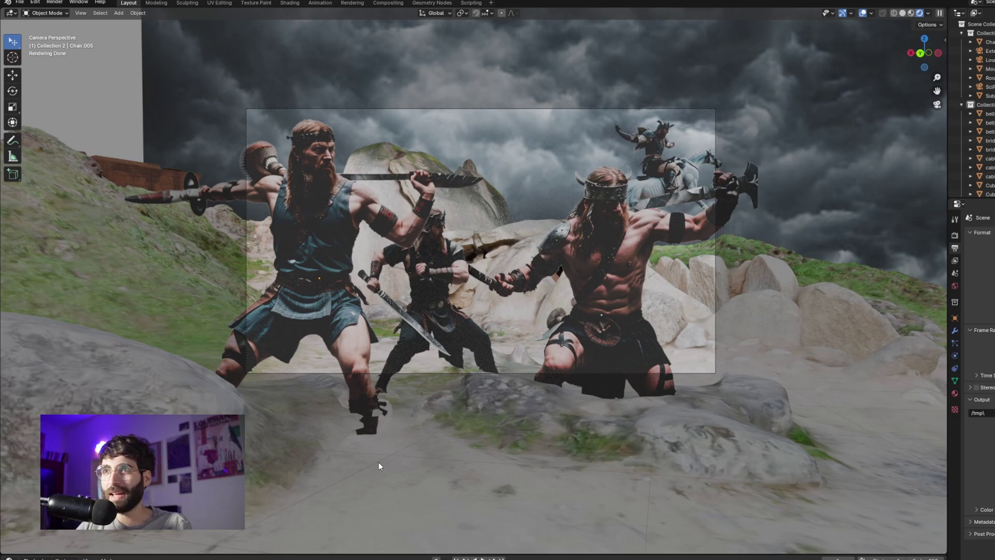
In ComfyUI, bring the viking battle prompt and Screen Share node into view, then start Set Area.
click(684, 542)
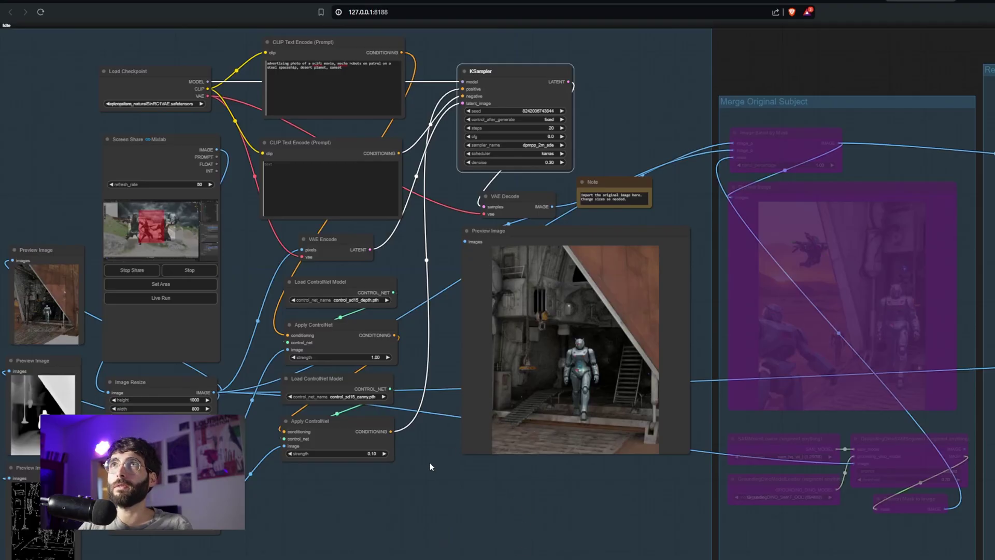
drag(405, 502, 580, 481)
scroll(456, 159, up, 7)
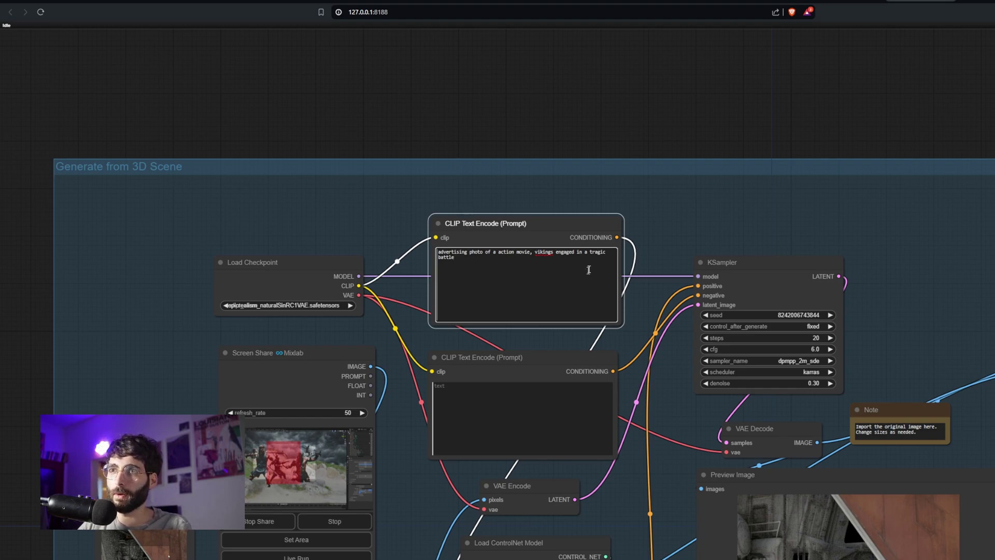
drag(662, 233, 750, 110)
drag(508, 427, 575, 381)
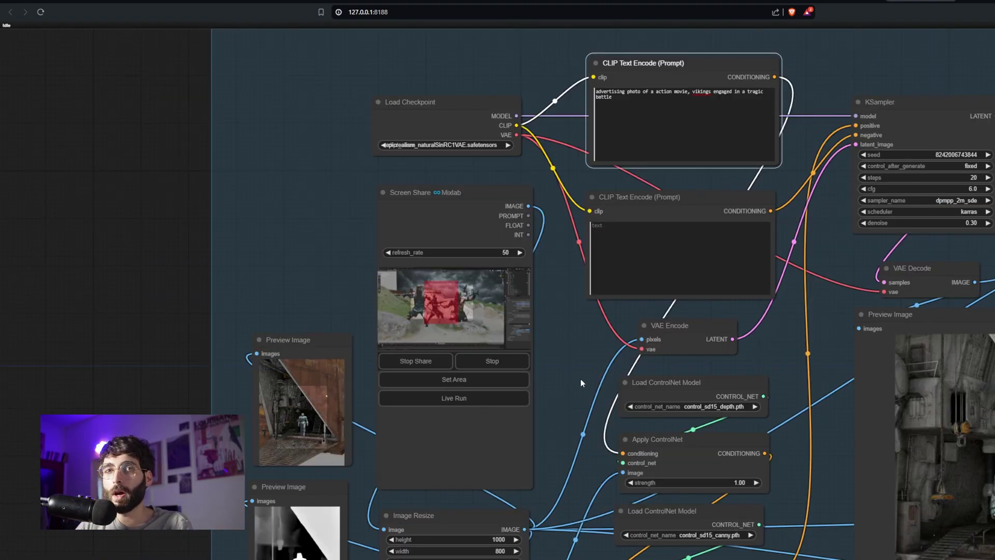
click(472, 379)
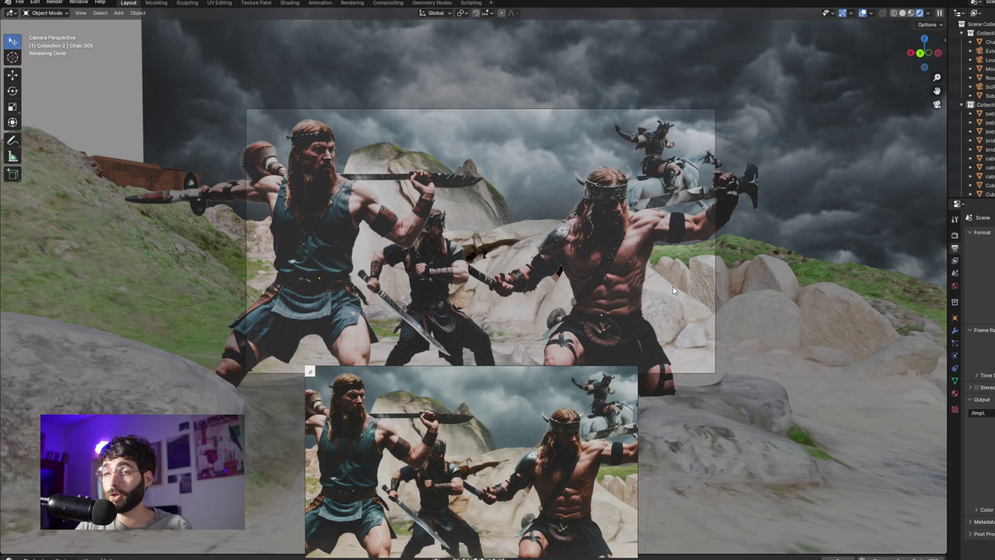
Move the left warrior cutout right and up and shrink it.
key(KP_0)
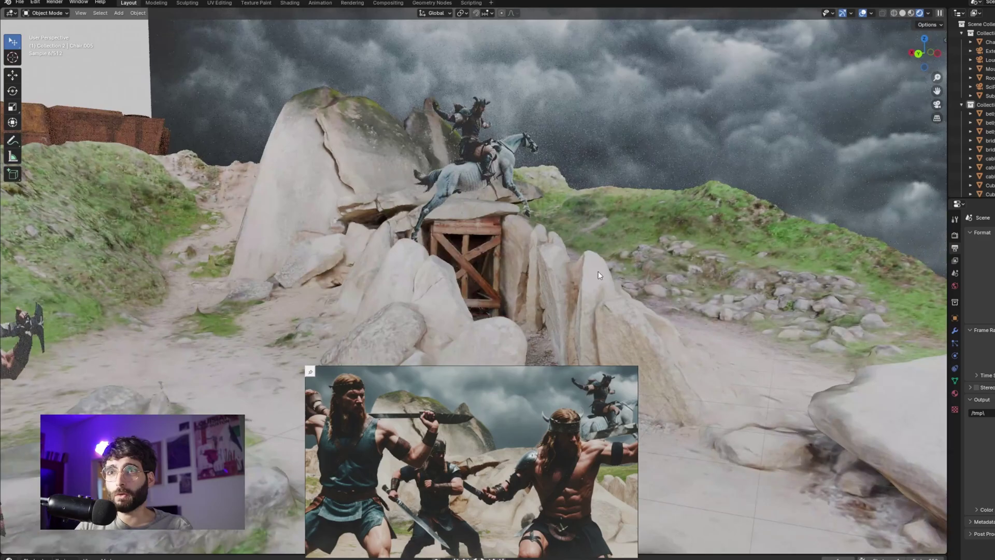
scroll(599, 245, up, 5)
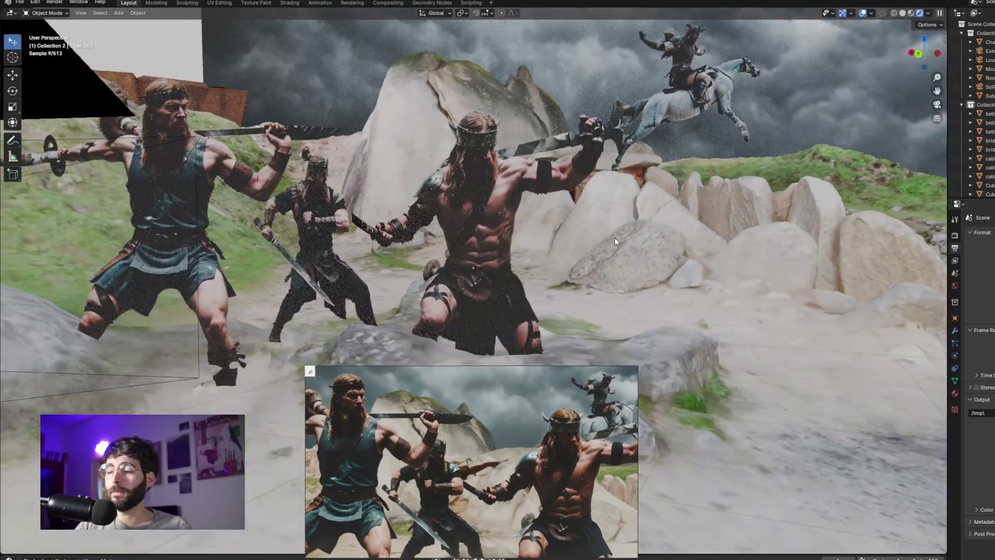
key(KP_0)
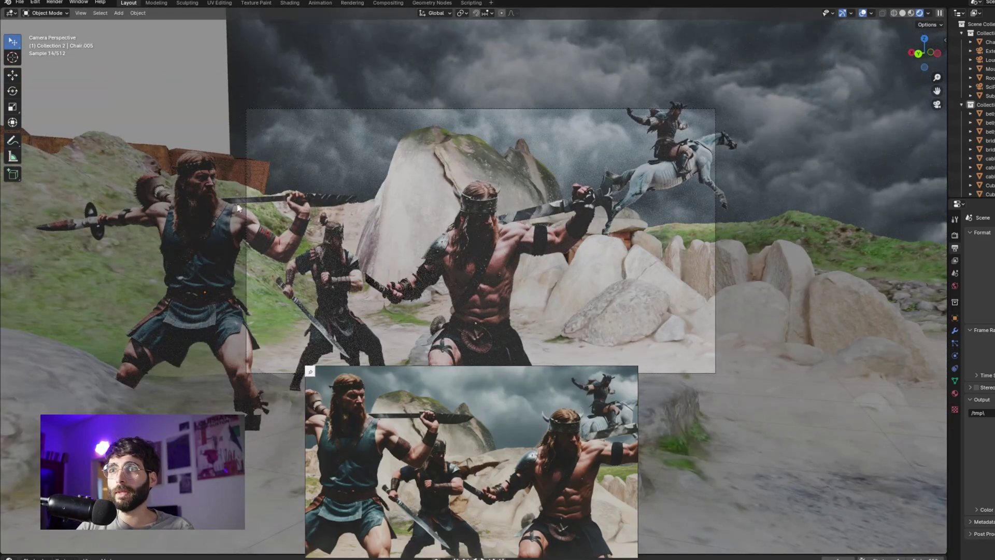
click(252, 212)
key(g)
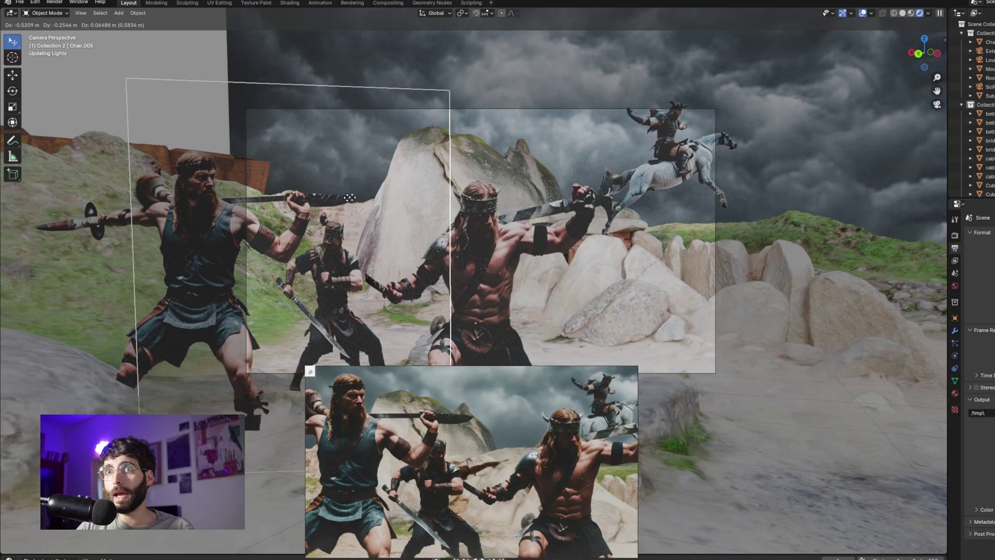
click(556, 270)
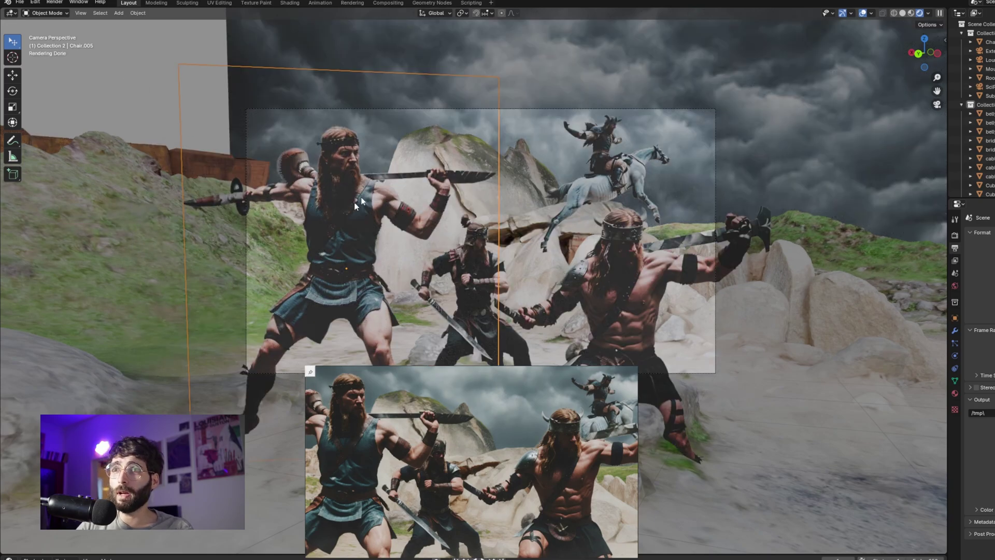
key(s)
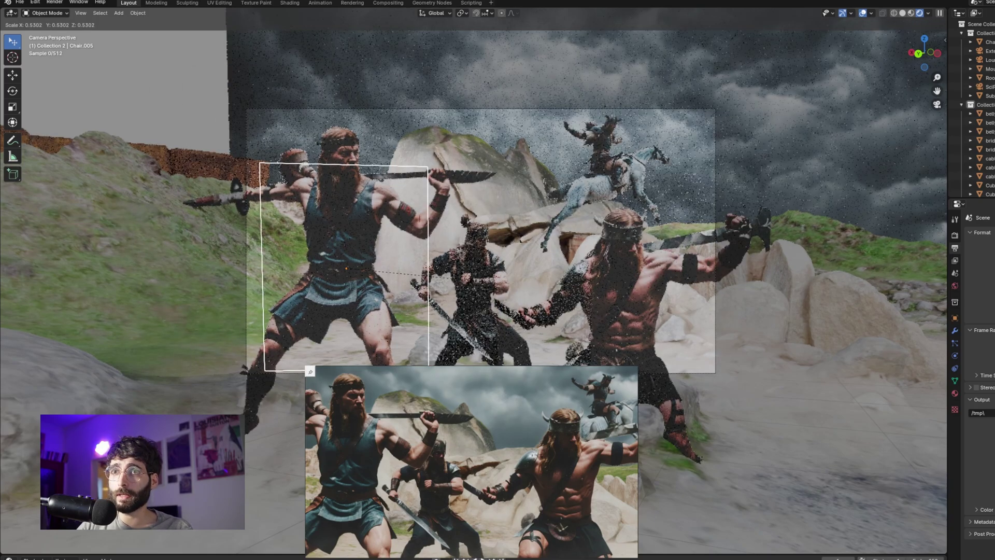
click(440, 284)
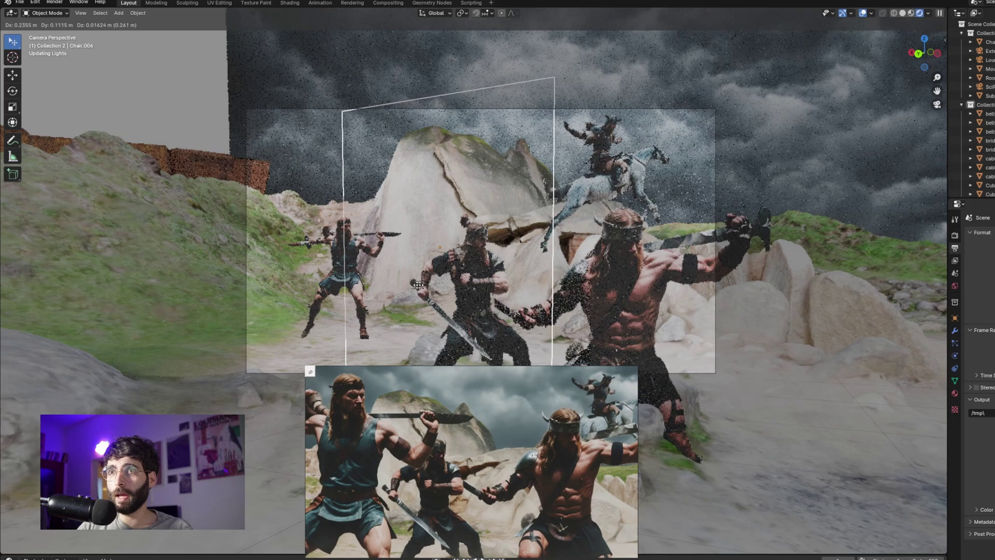
Move the dark warrior cutout further left and enlarge it.
key(g)
click(386, 287)
key(s)
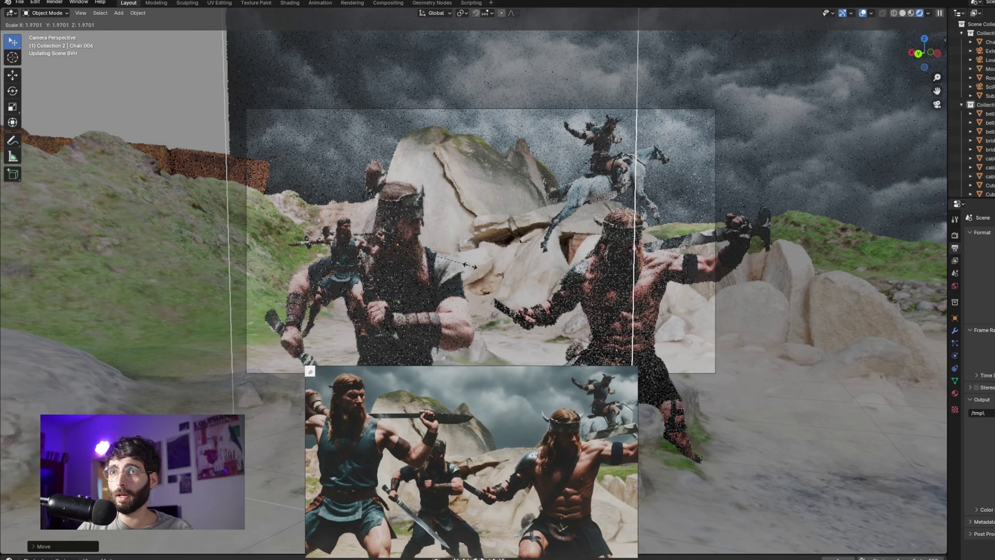
click(467, 270)
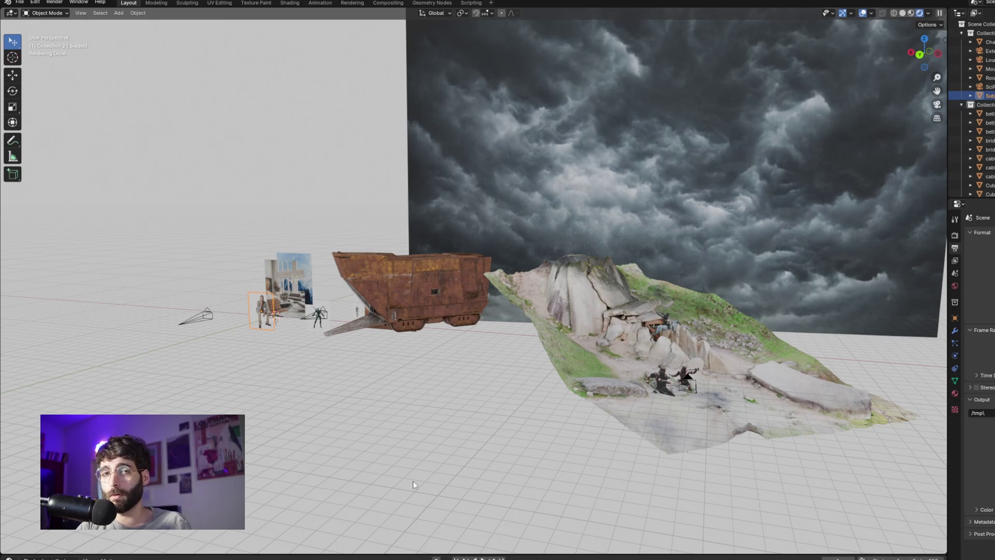
Deselect the figure by clicking empty space in the Blender viewport.
click(353, 435)
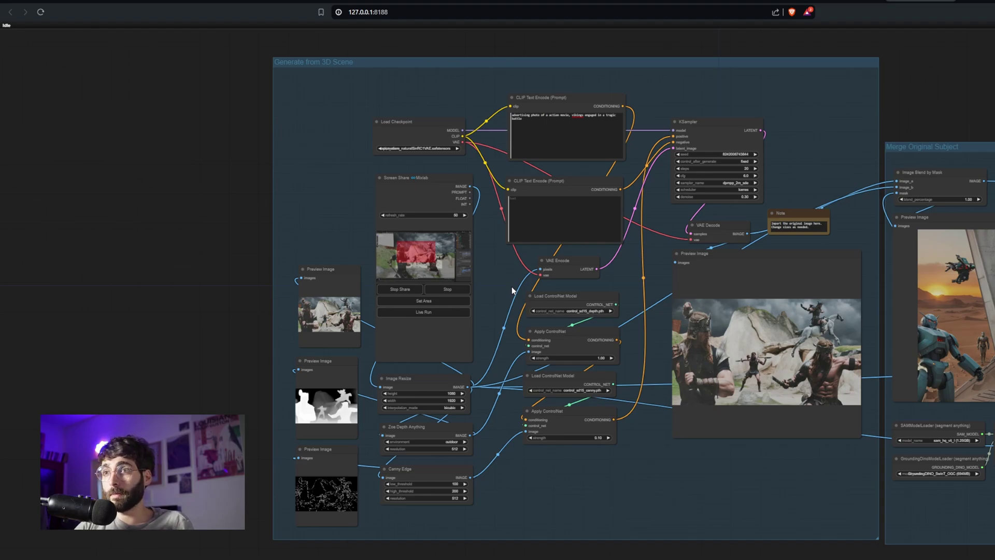
Restart the Screen Share node on the Blender window and mark the capture region.
click(441, 180)
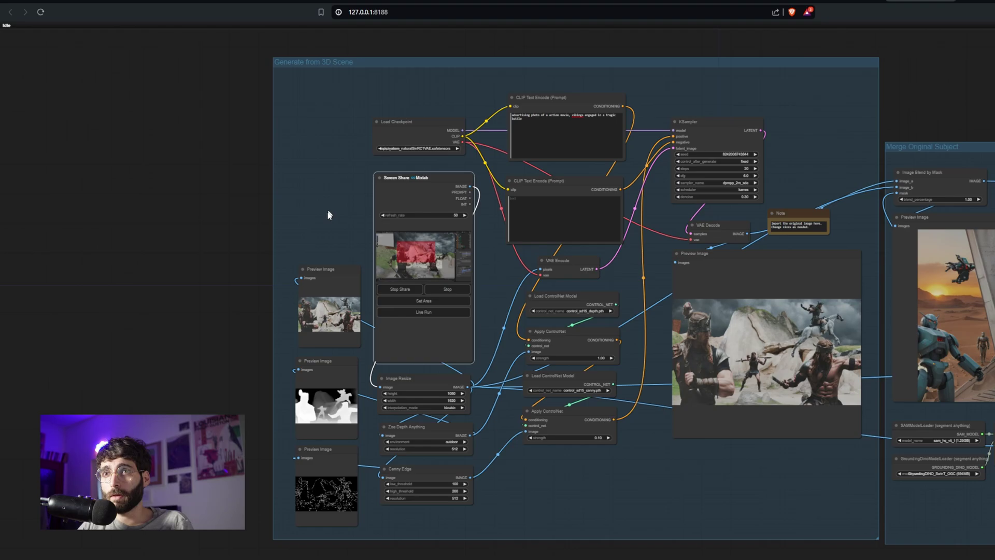
scroll(337, 228, up, 8)
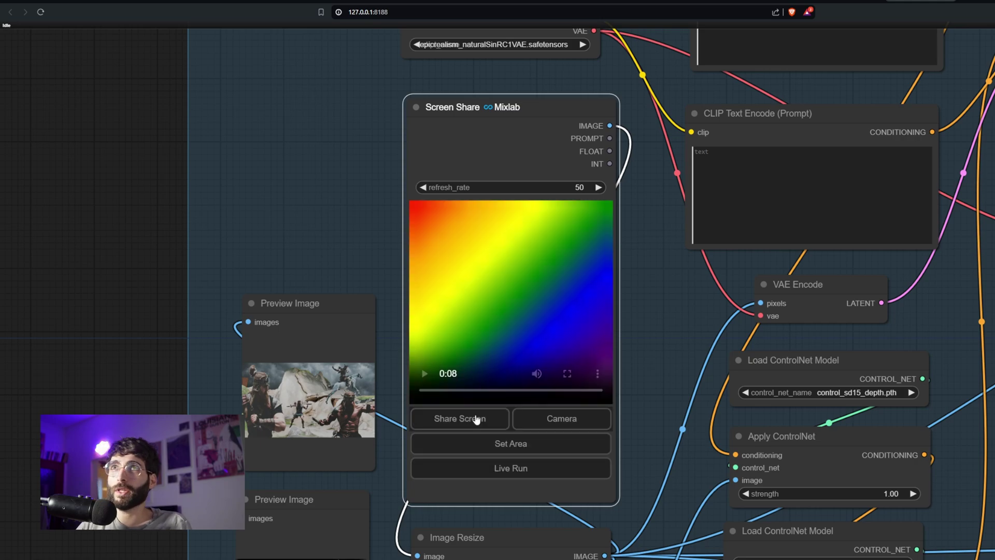
click(479, 418)
click(566, 57)
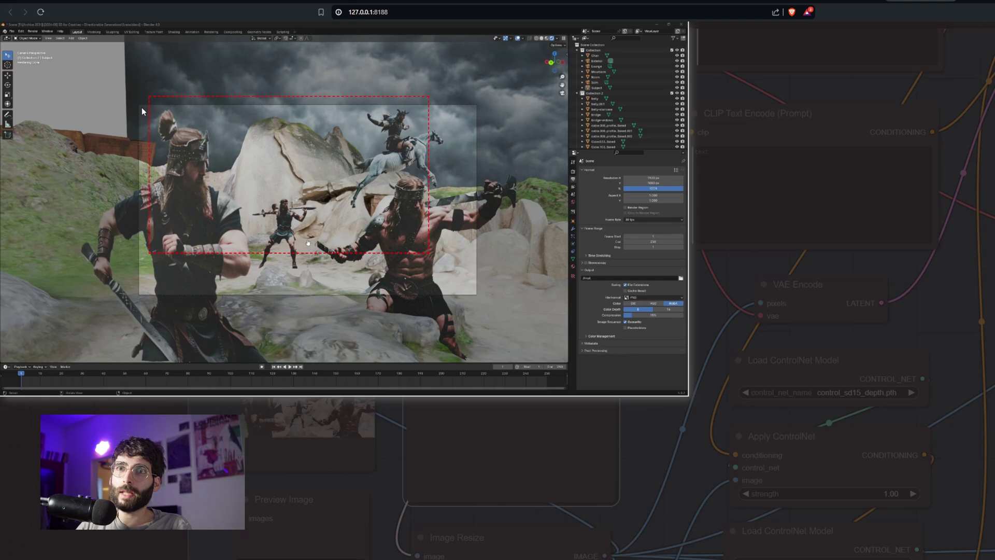
drag(141, 108, 472, 290)
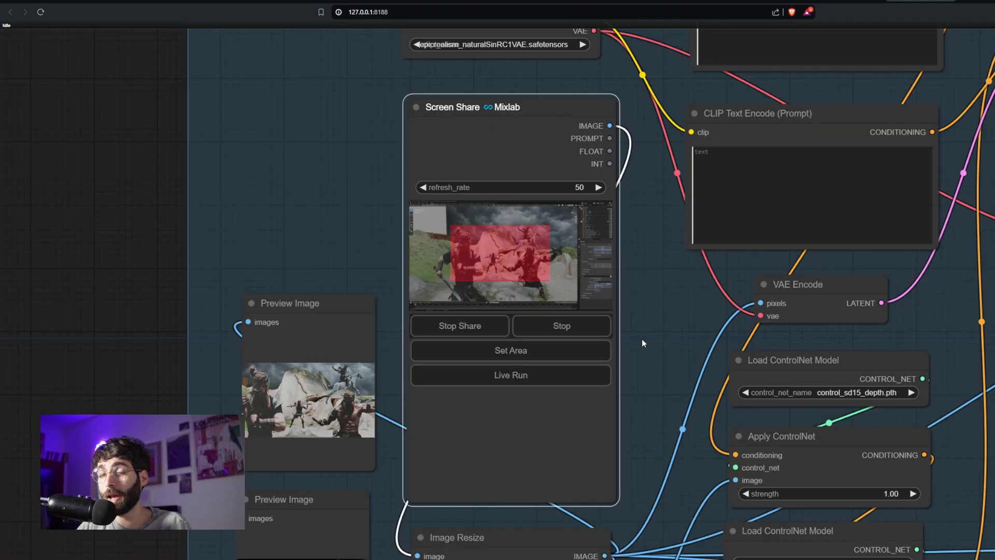
Scroll down to the Zoe Depth Anything and Canny Edge nodes and their previews.
scroll(659, 311, down, 3)
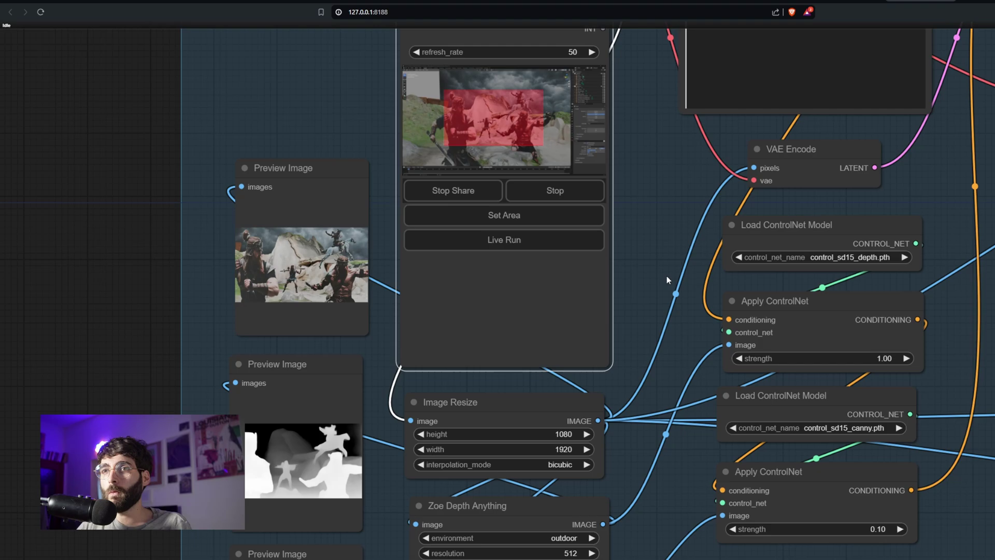
scroll(667, 280, down, 2)
scroll(677, 322, down, 2)
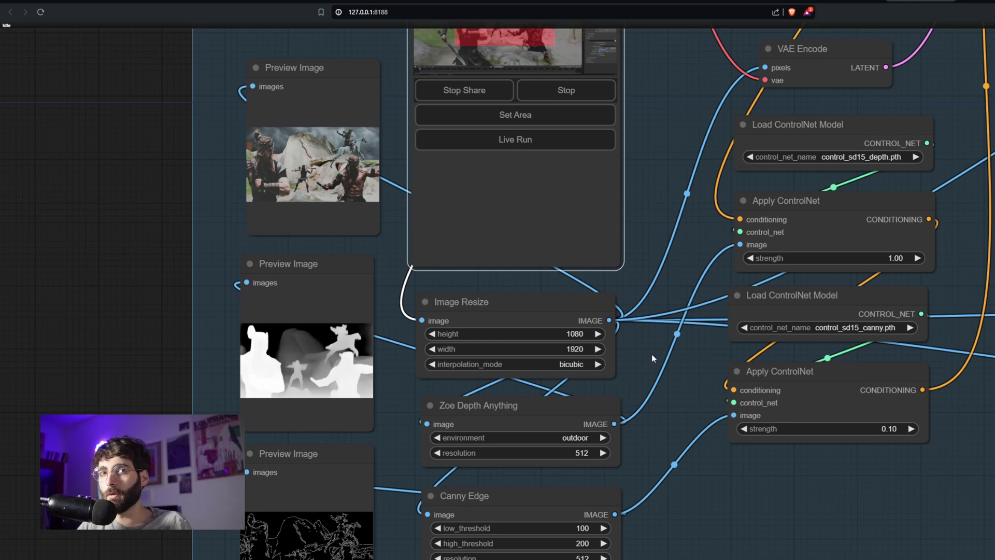
drag(651, 353, 697, 265)
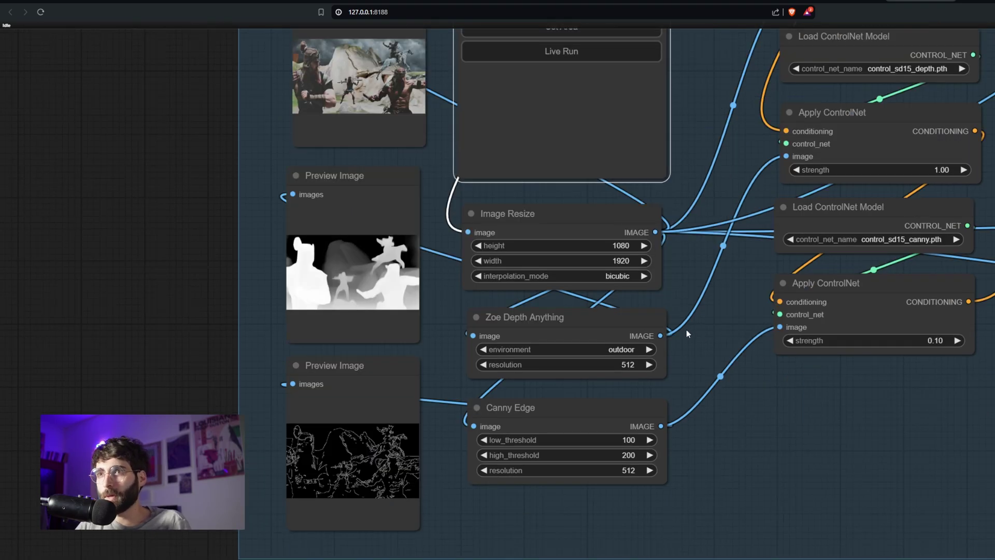
click(645, 326)
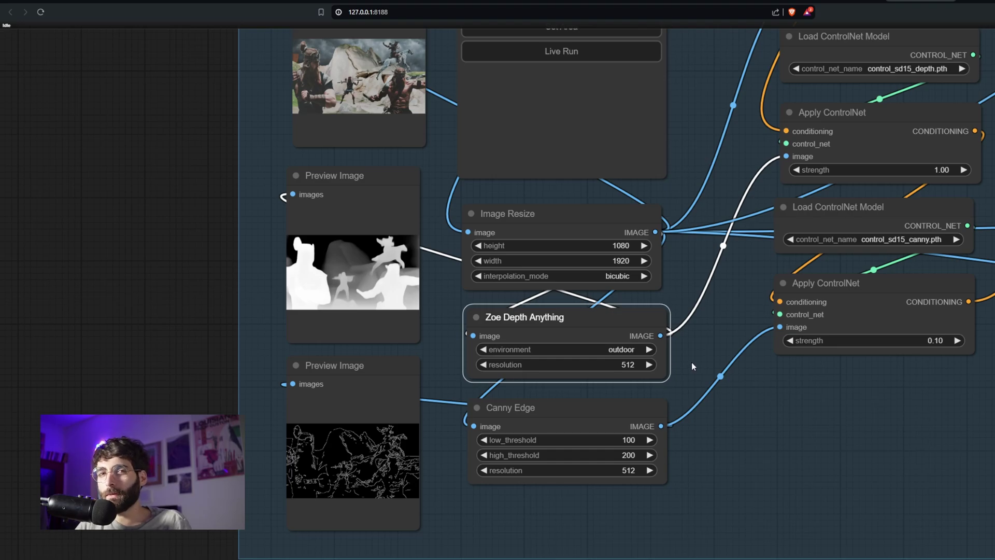
click(665, 414)
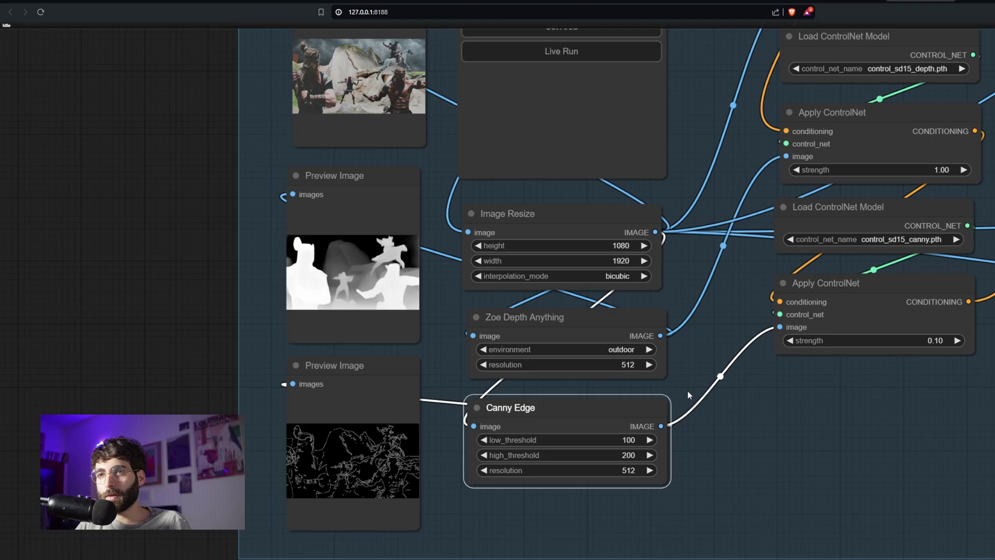
drag(733, 392, 555, 434)
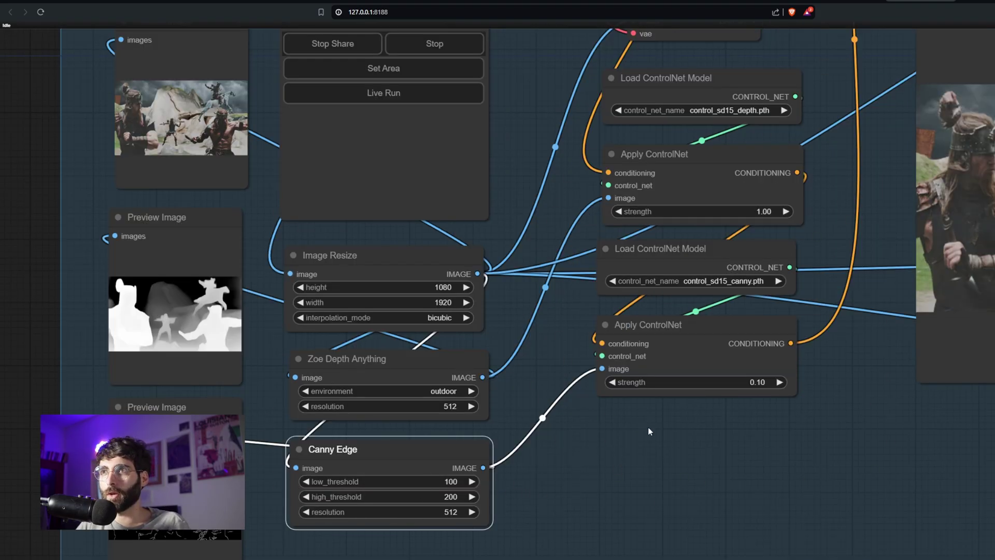
click(748, 159)
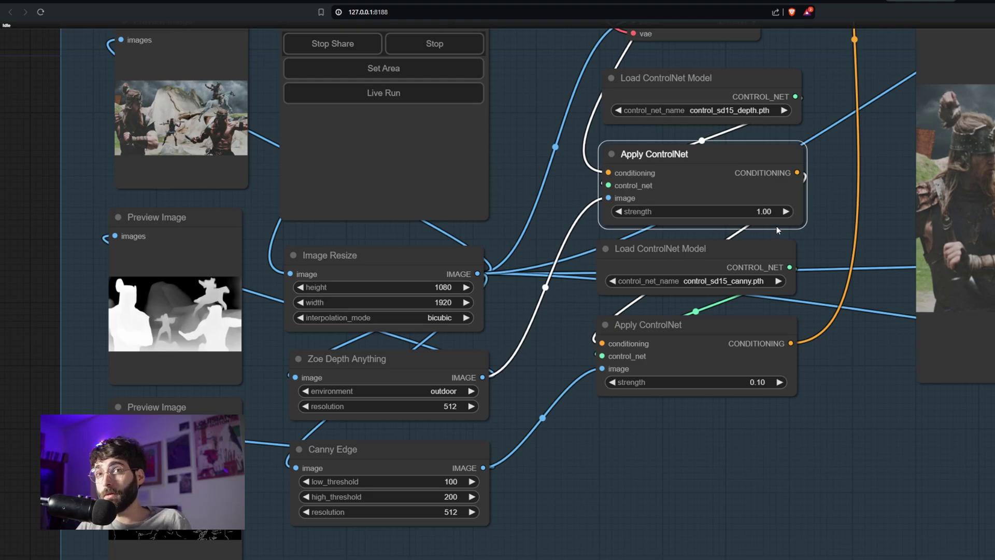
click(787, 332)
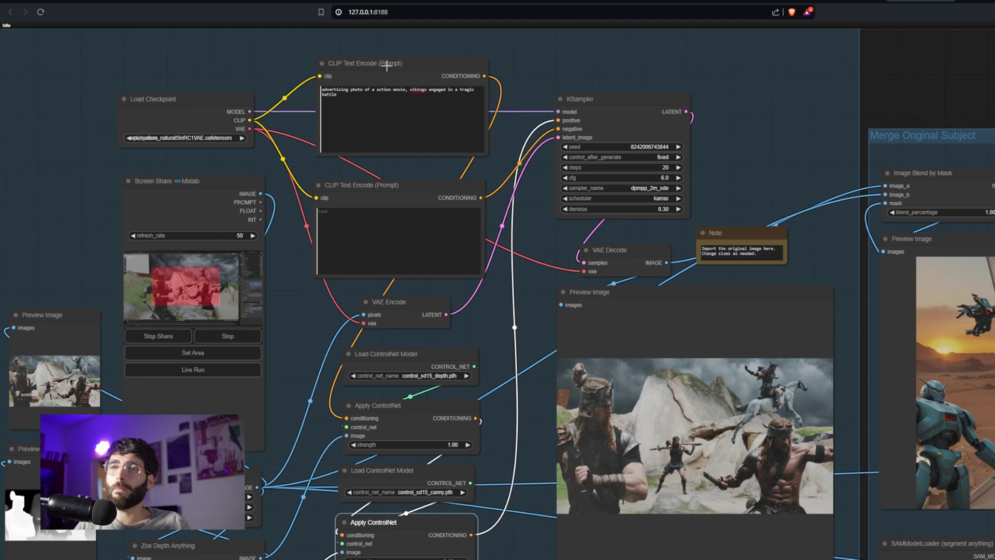
click(406, 66)
click(416, 183)
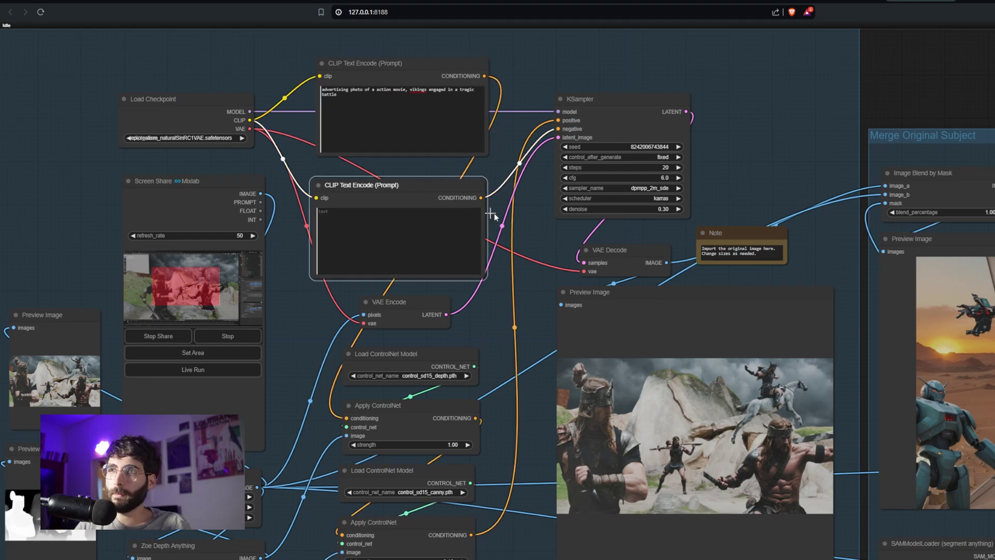
click(601, 100)
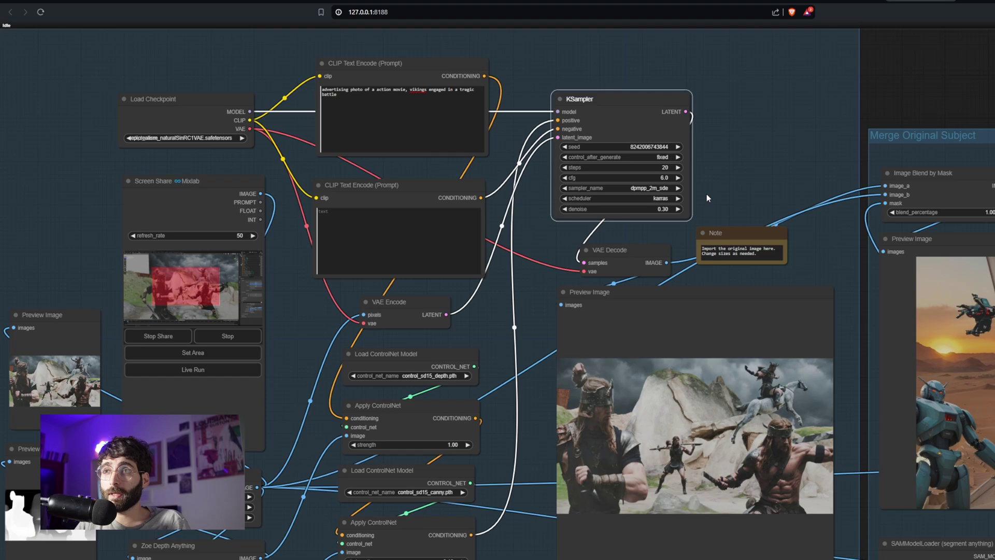
click(659, 198)
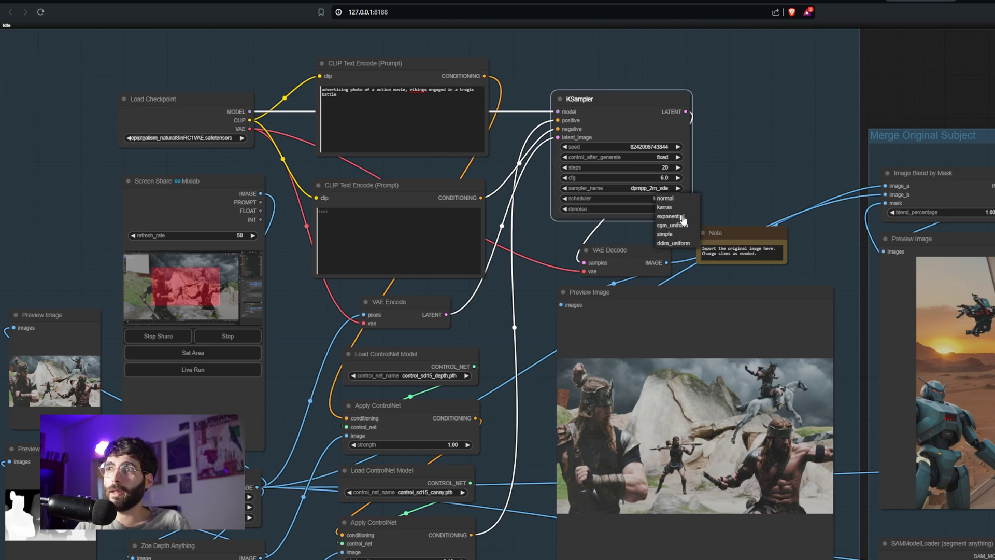
click(664, 208)
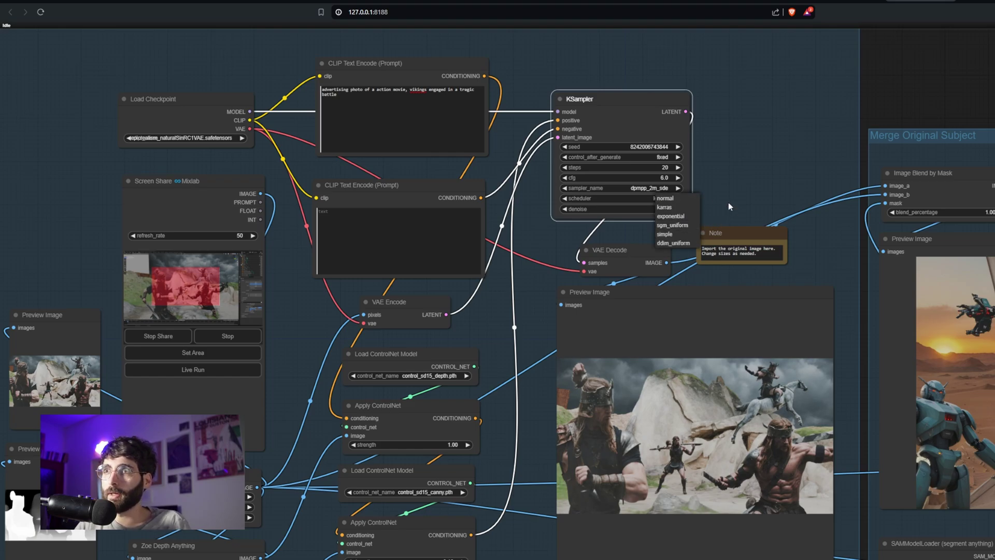
drag(713, 227, 601, 181)
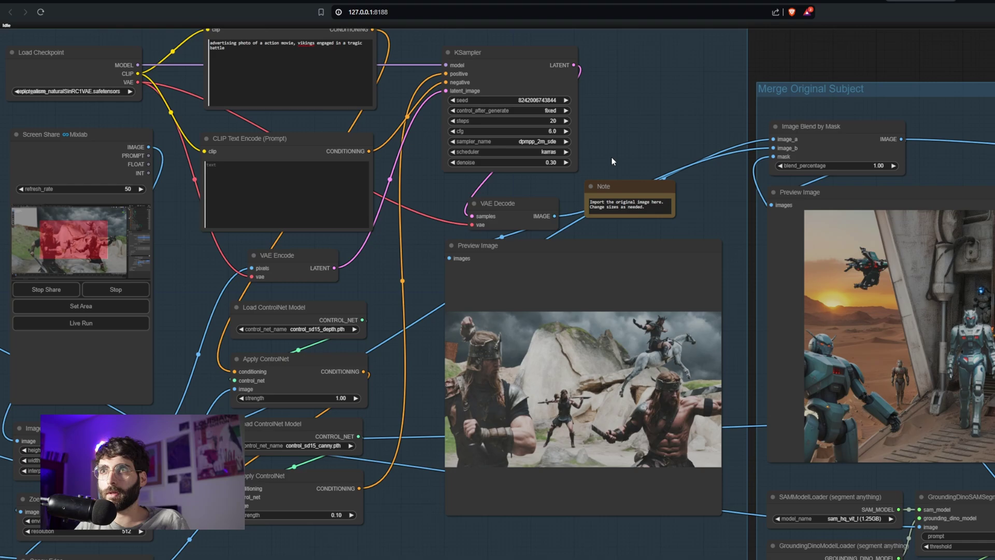
click(575, 129)
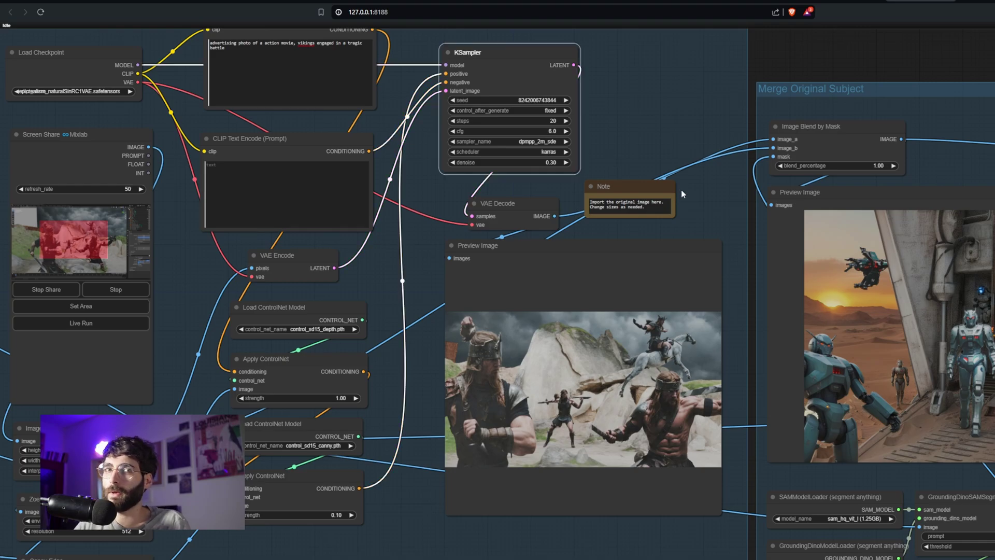
scroll(692, 202, up, 1)
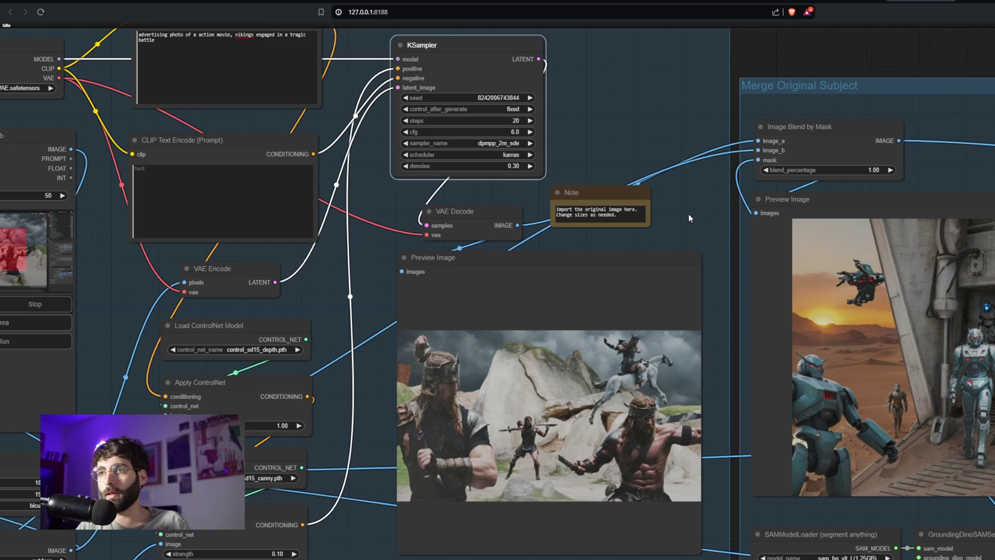
scroll(688, 213, down, 2)
drag(688, 214, 401, 163)
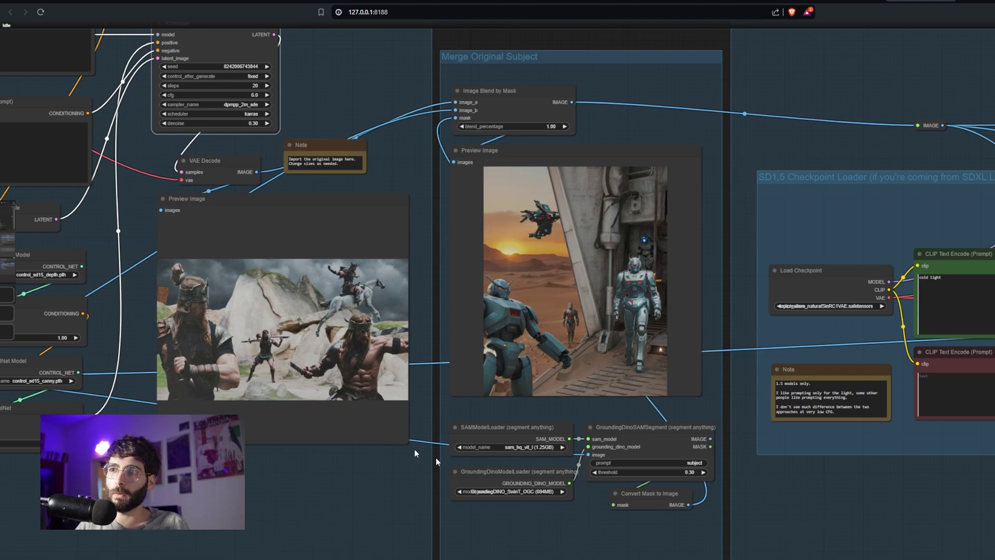
Queue the whole workflow with Ctrl+Enter to generate a new relit image.
key(ctrl+Return)
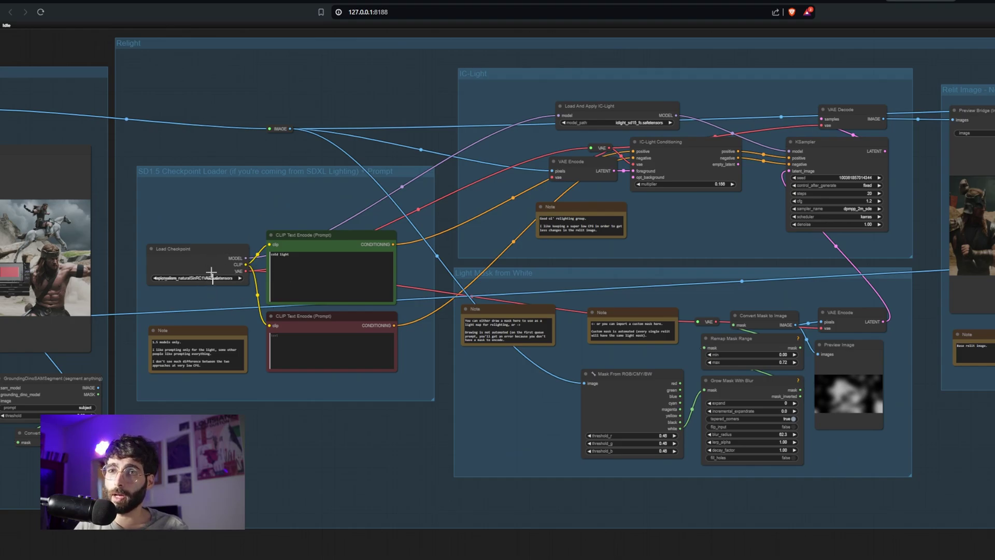
drag(284, 180, 152, 182)
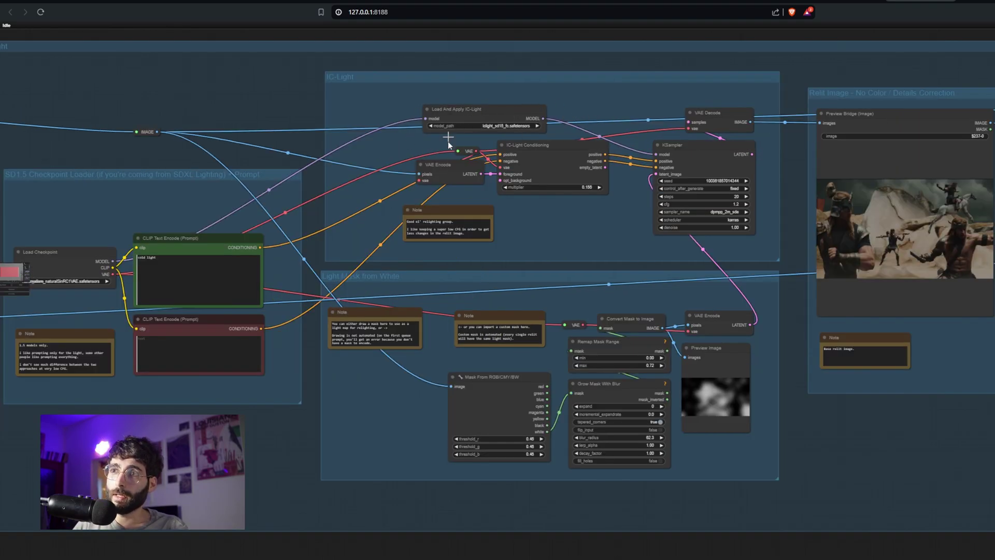
drag(583, 263, 532, 254)
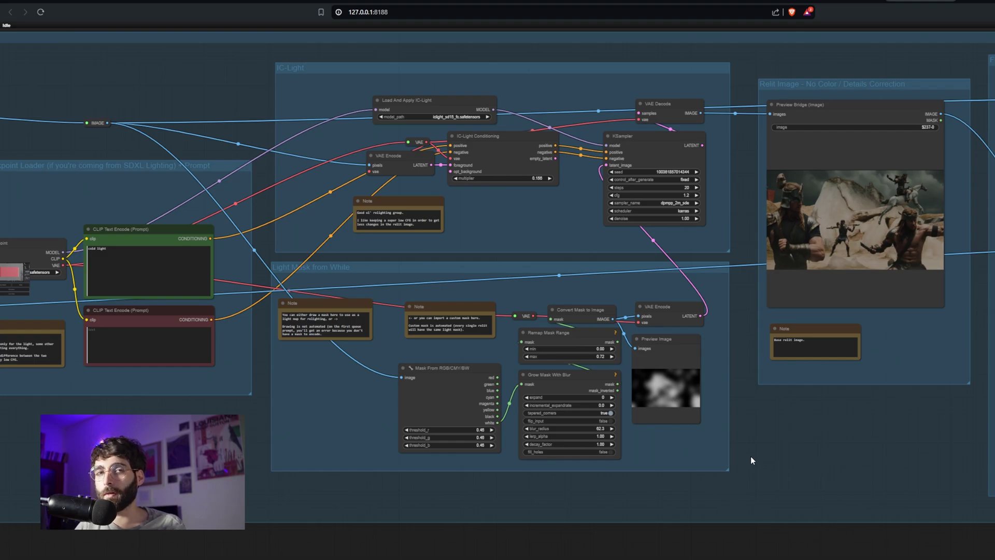
drag(750, 456, 609, 482)
scroll(772, 236, up, 4)
scroll(772, 235, up, 4)
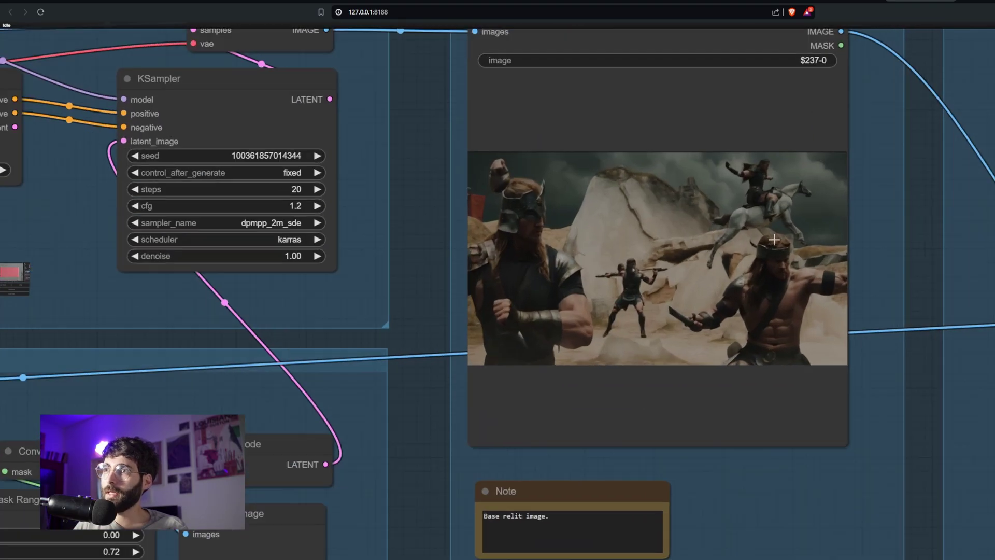
scroll(773, 239, up, 1)
drag(885, 244, 885, 267)
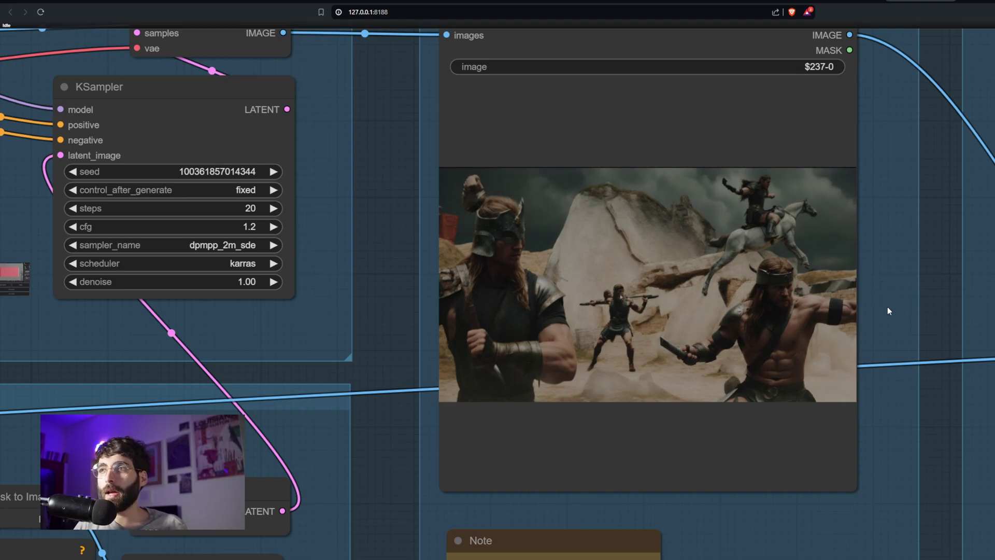
scroll(887, 306, down, 6)
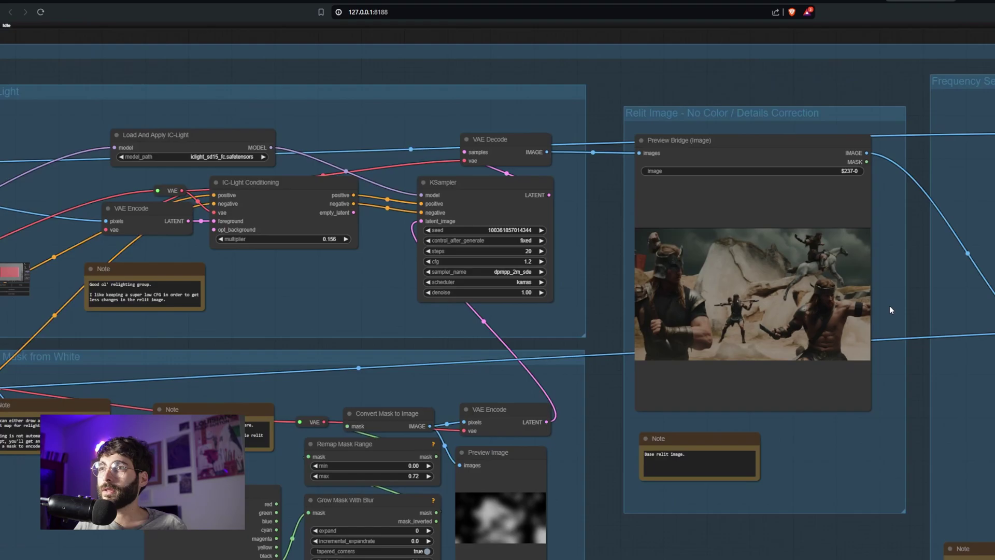
scroll(950, 324, down, 2)
mouse_move(950, 324)
mouse_down()
mouse_move(679, 310)
mouse_move(517, 417)
mouse_up()
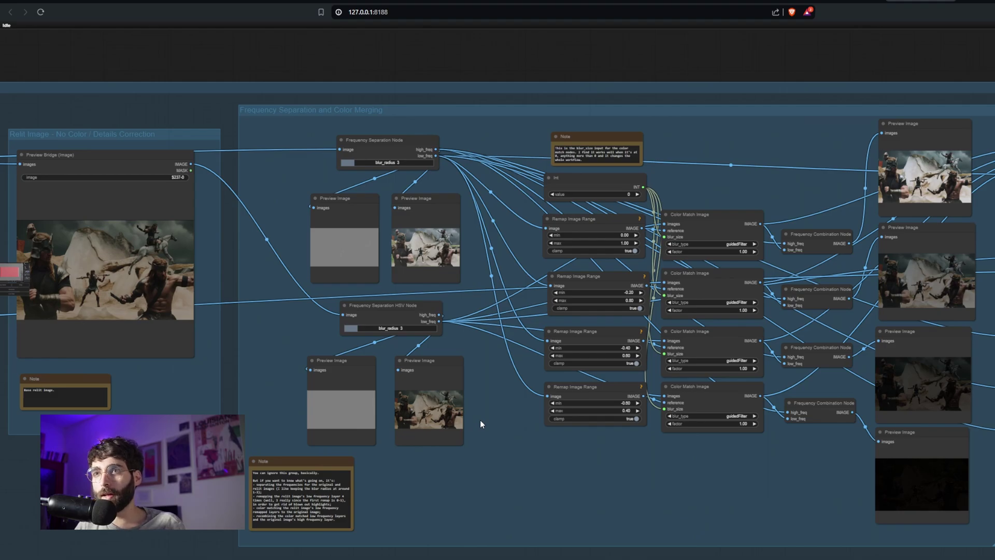
Scroll to the Color/Details Corrected group and highlight the Remap Image Range and PreviewPopup nodes.
scroll(480, 424, right, 1)
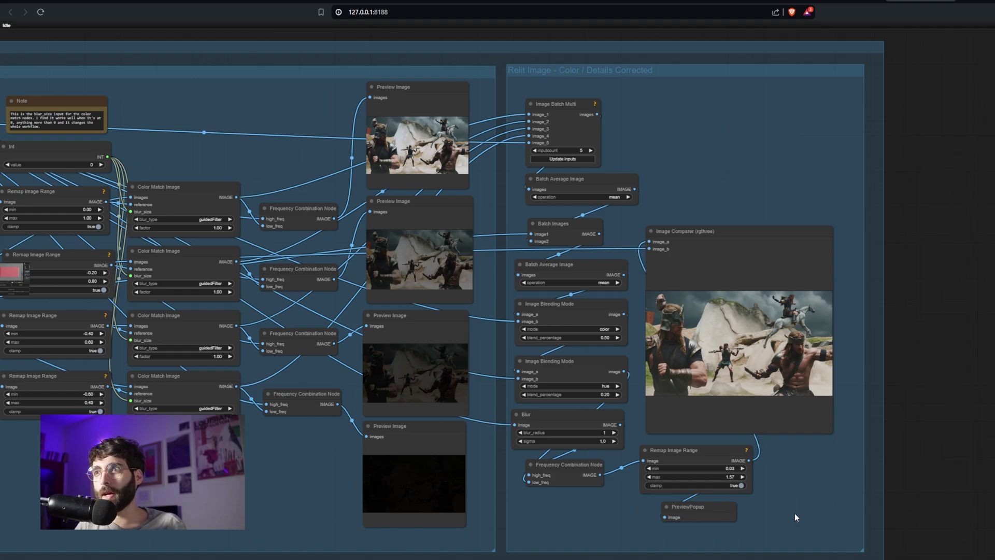
click(722, 450)
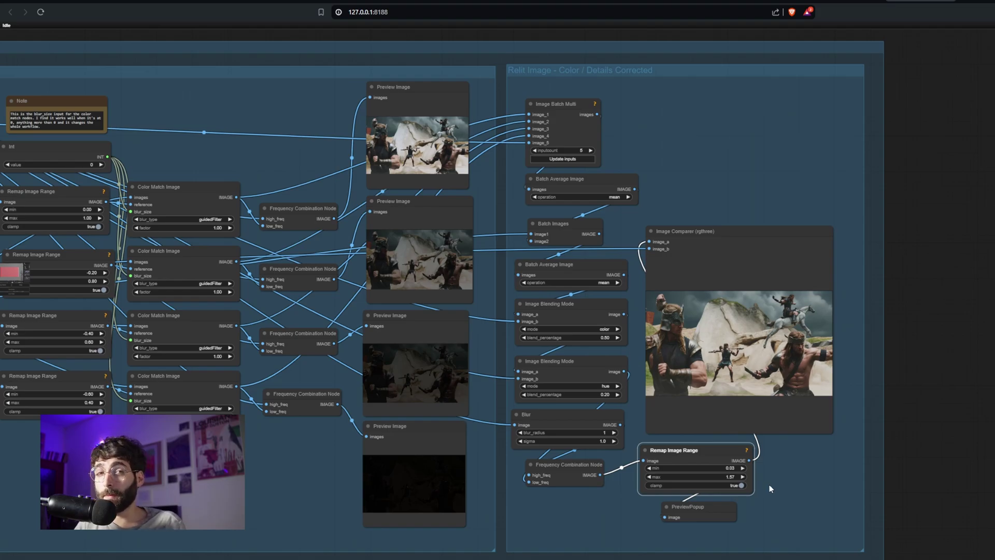
click(710, 508)
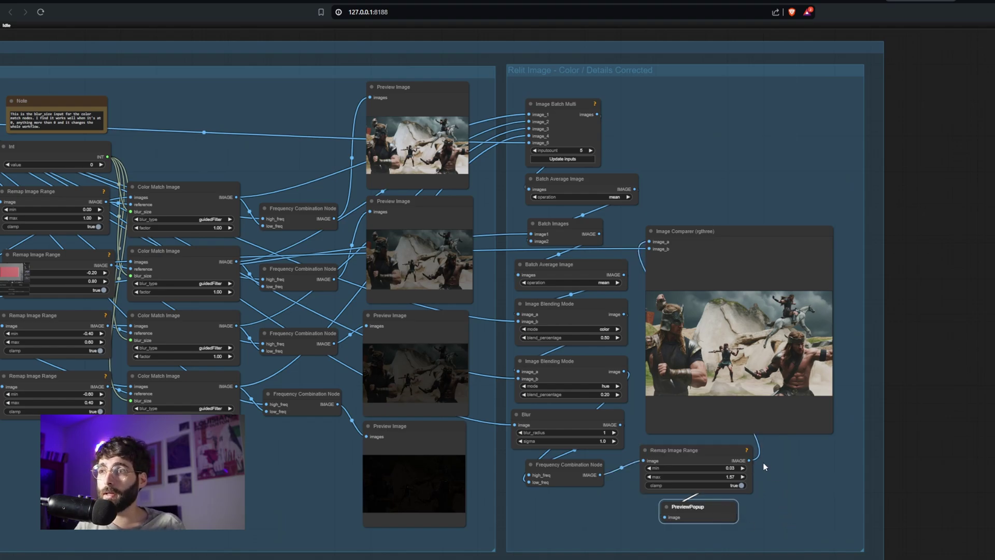